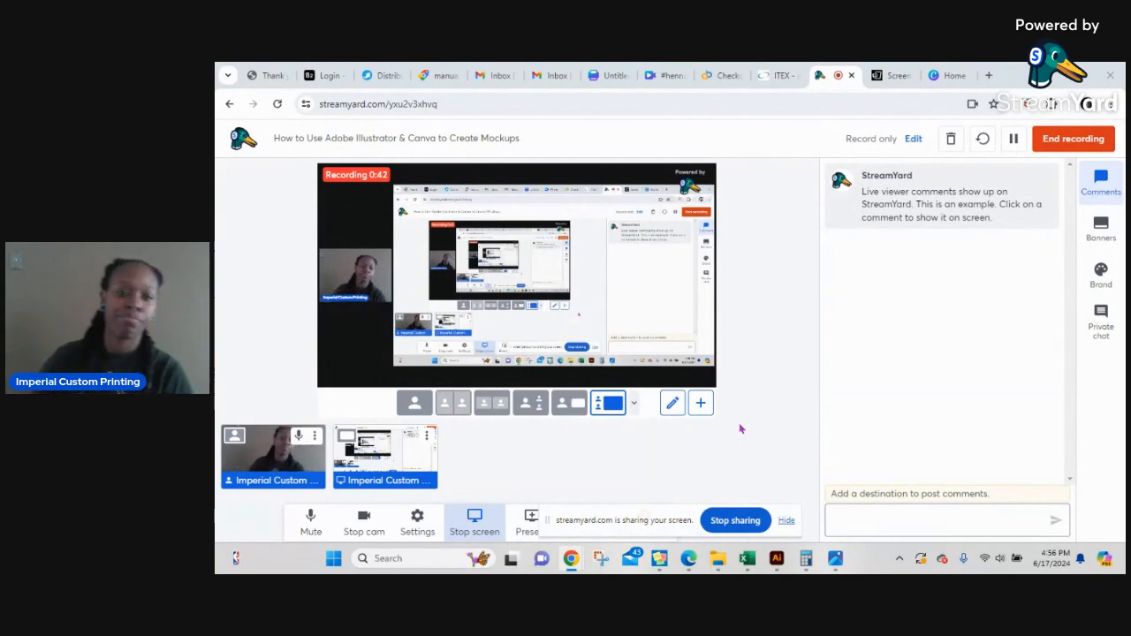
- Switch to Illustrator and look over the Back Print Text Vectorized and Melanin Market Logo documents, ending on the logo
{"action": "left_click", "coordinate": [776, 561]}
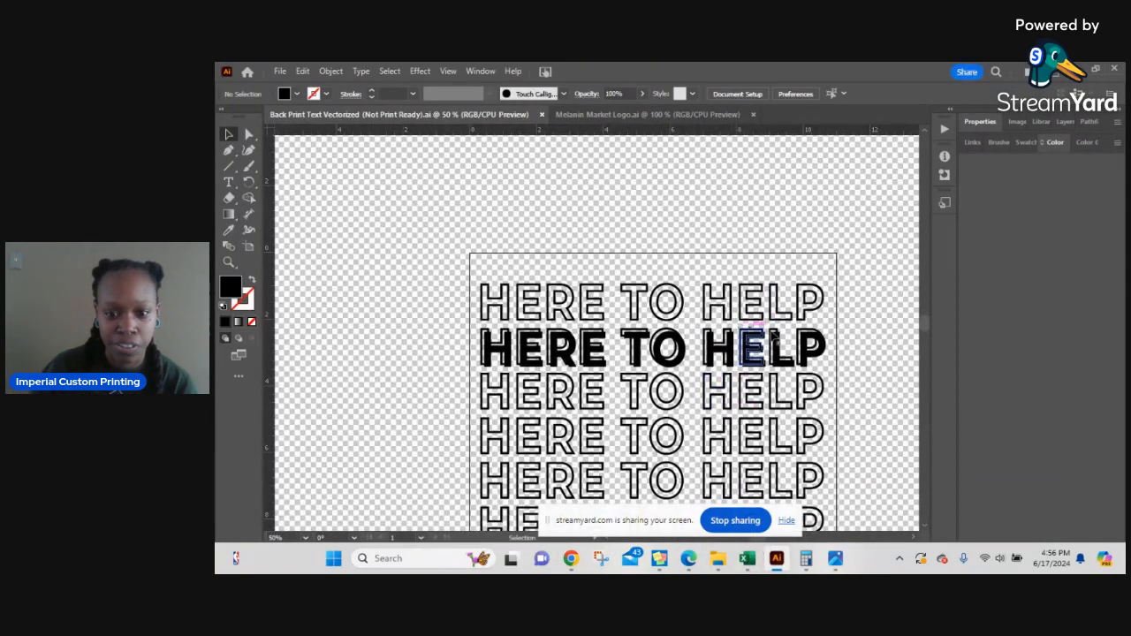
{"action": "left_click", "coordinate": [614, 124]}
{"action": "left_click", "coordinate": [632, 221]}
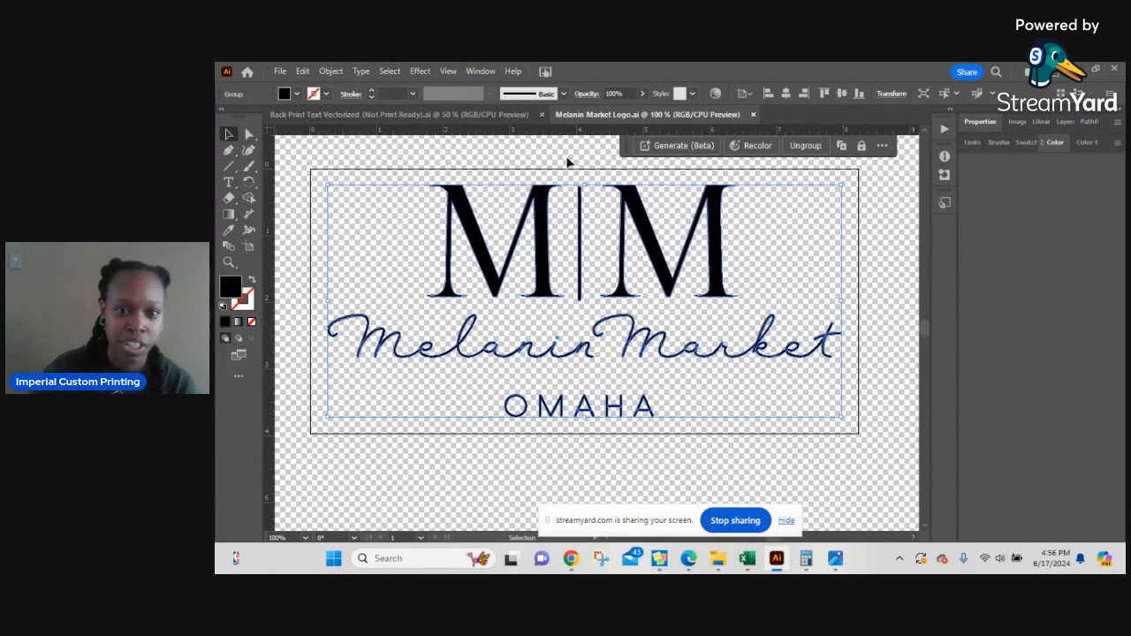
{"action": "left_click", "coordinate": [520, 121]}
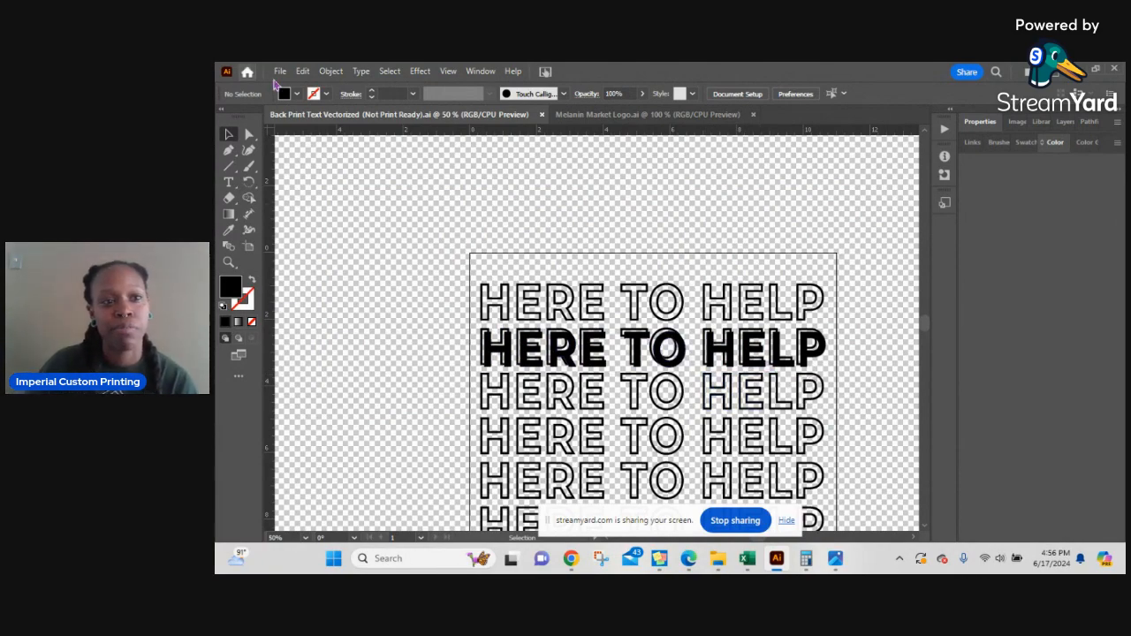
{"action": "left_click", "coordinate": [278, 72]}
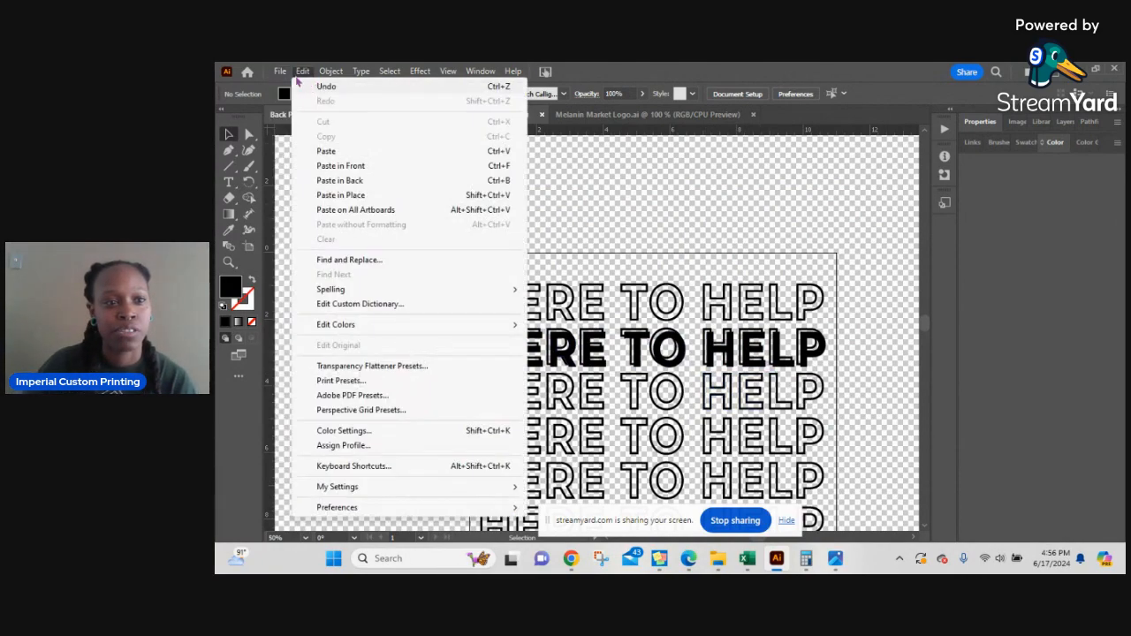
{"action": "left_click", "coordinate": [668, 254]}
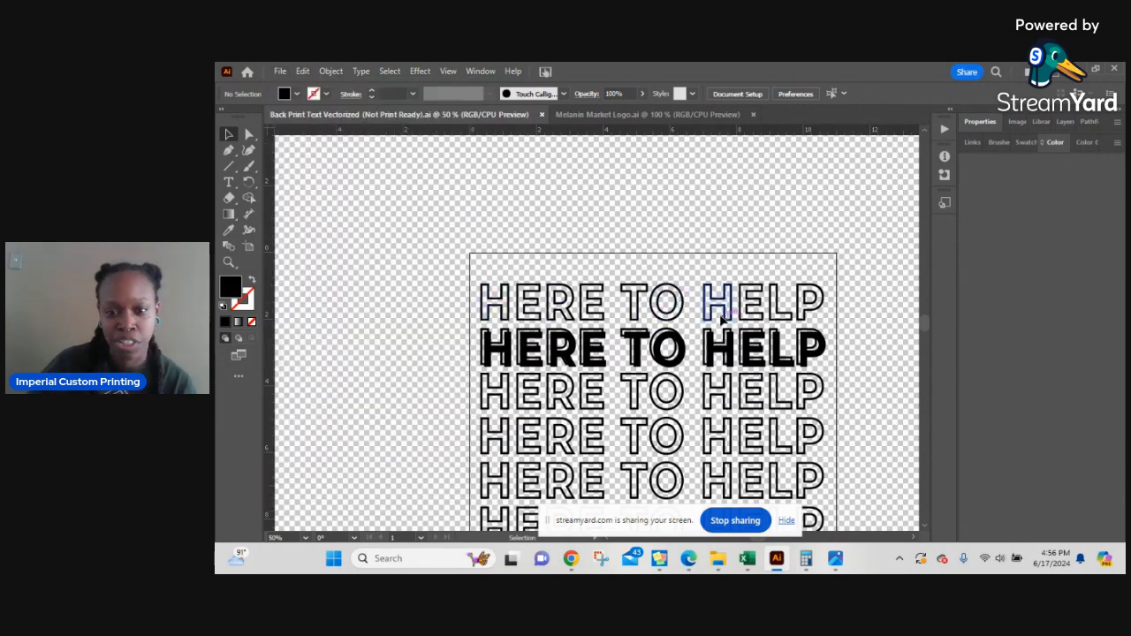
{"action": "left_click", "coordinate": [624, 114]}
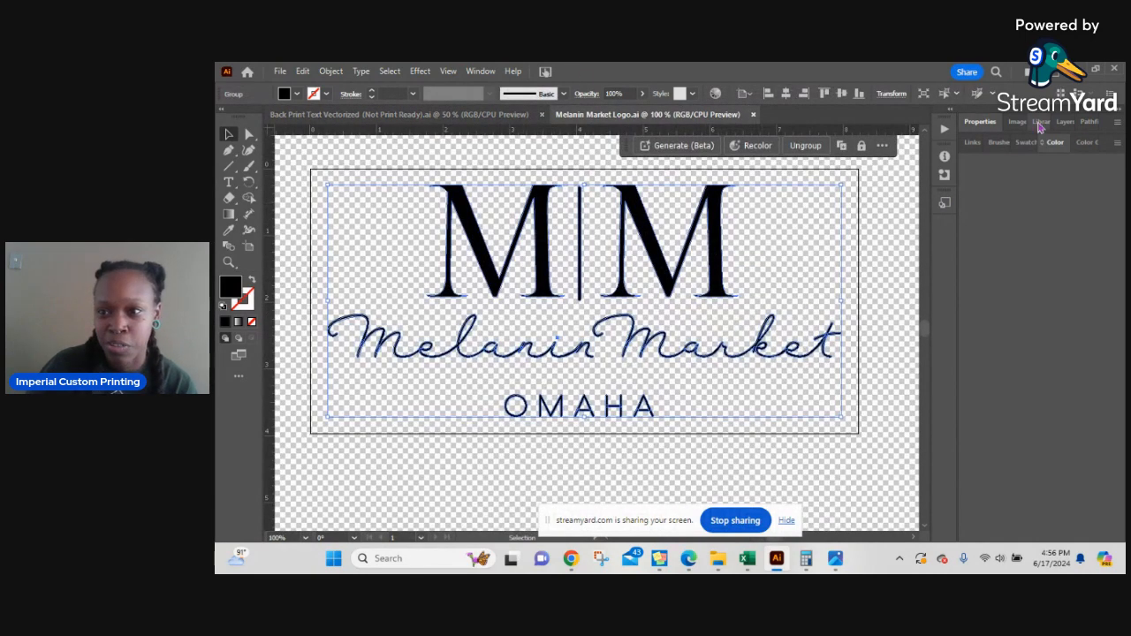
{"action": "left_click", "coordinate": [779, 563]}
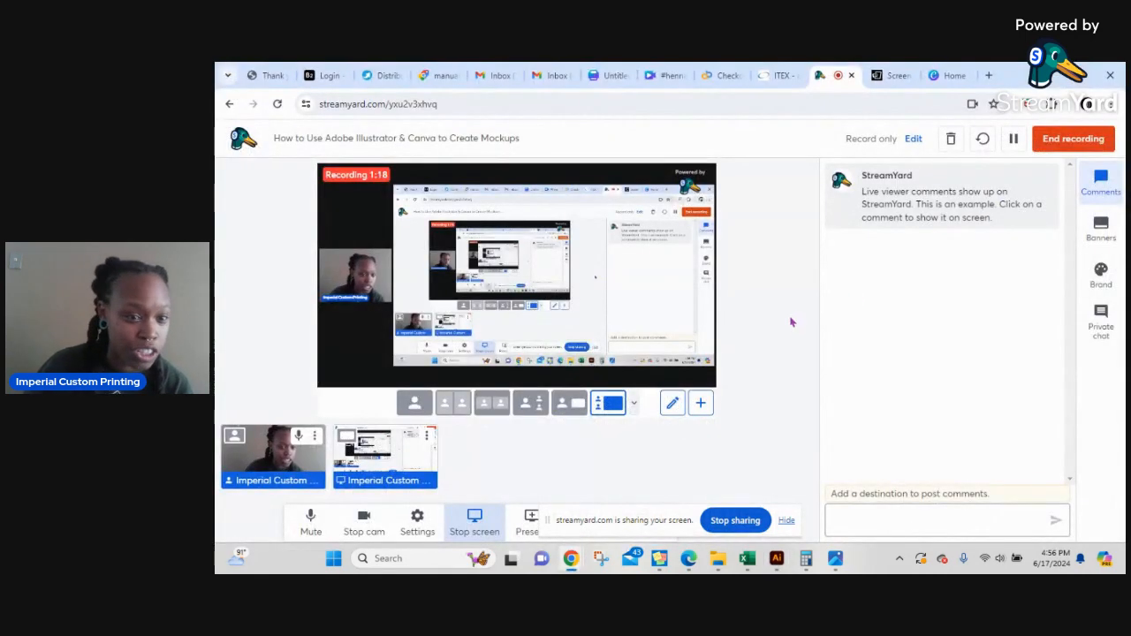
{"action": "left_click", "coordinate": [779, 563]}
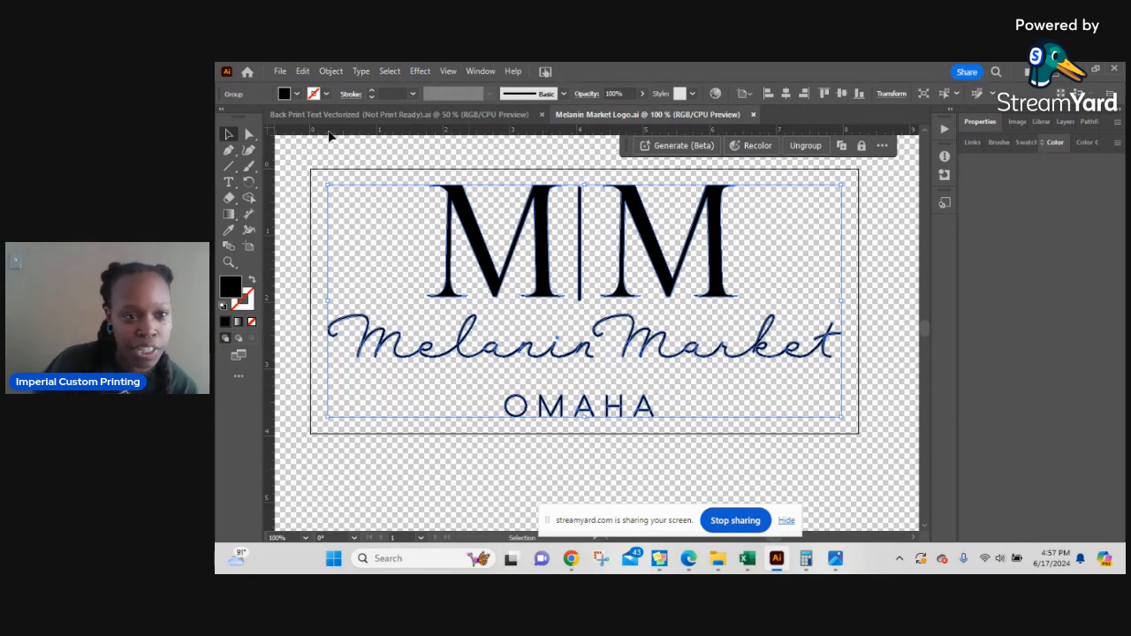
- Hide the transparency grid in the Melanin Market Logo document and deselect the artwork
{"action": "left_click", "coordinate": [480, 71]}
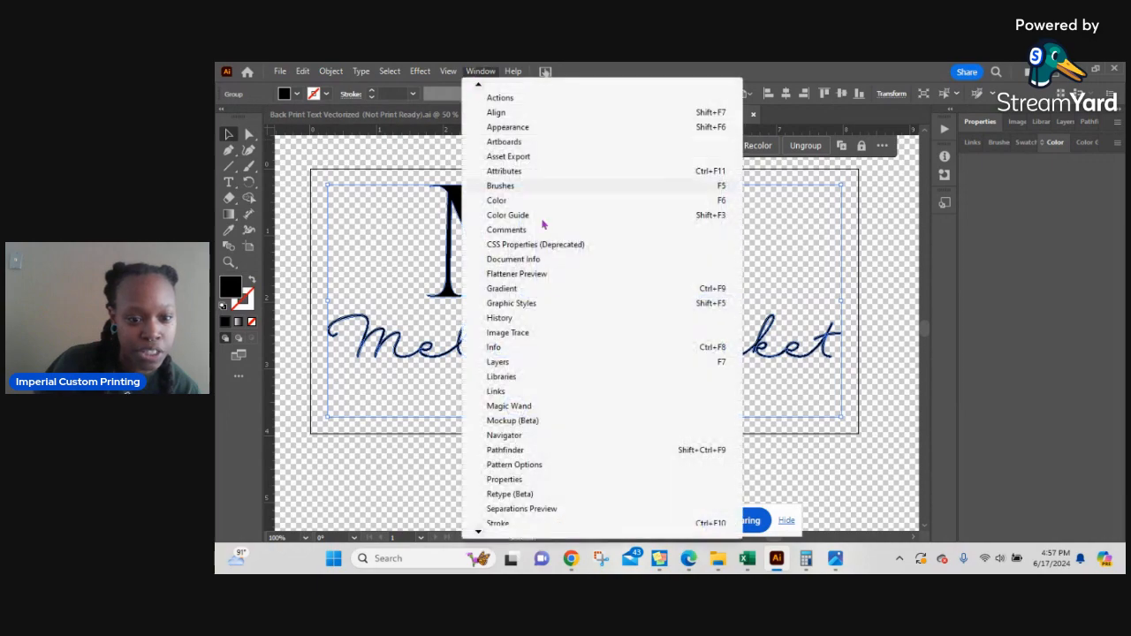
{"action": "left_click", "coordinate": [480, 71]}
{"action": "left_click", "coordinate": [448, 71]}
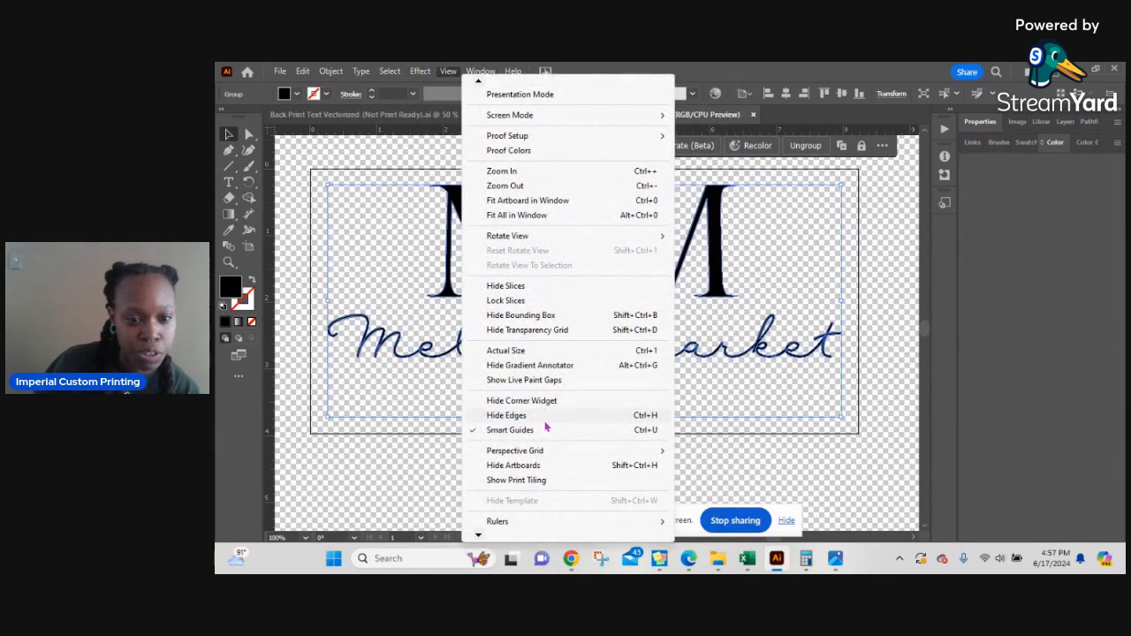
{"action": "left_click", "coordinate": [559, 329]}
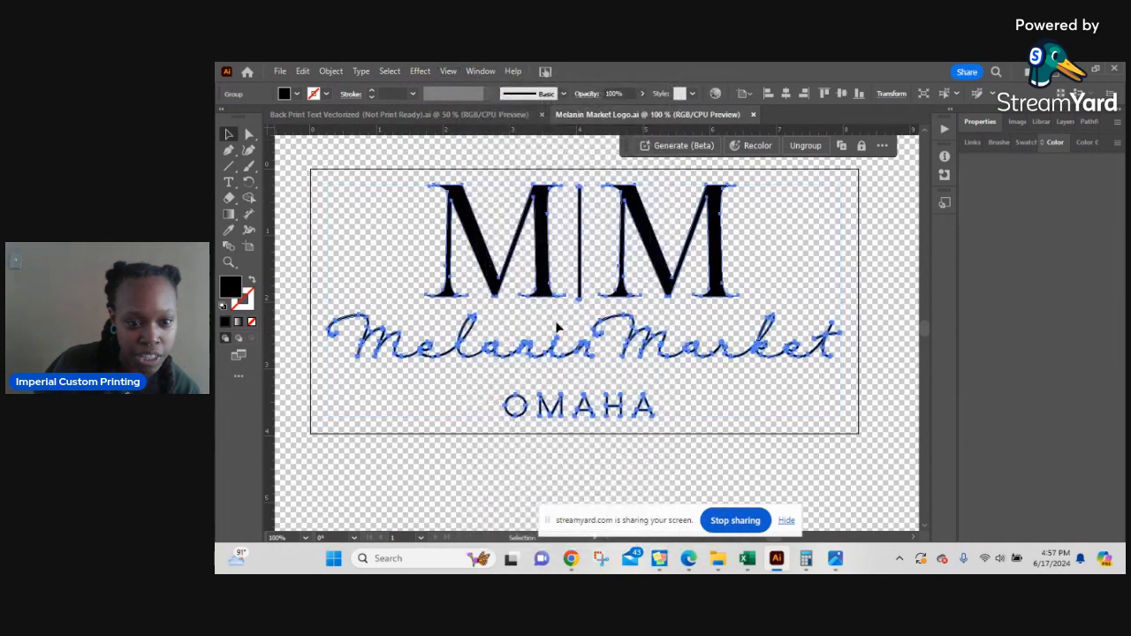
{"action": "left_click", "coordinate": [455, 75]}
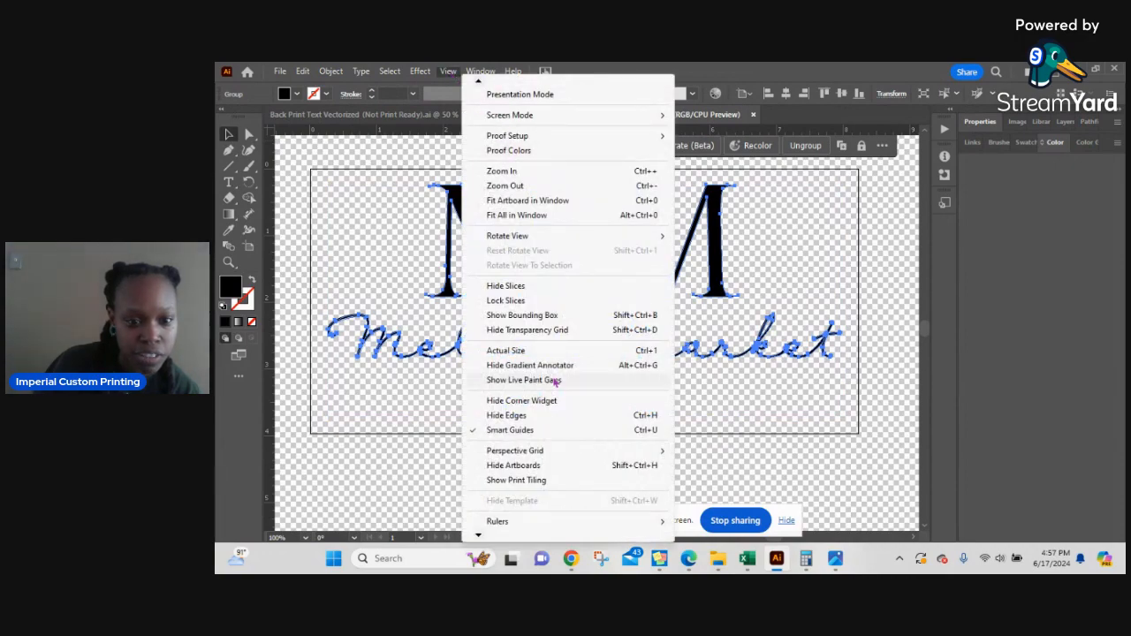
{"action": "left_click", "coordinate": [555, 330]}
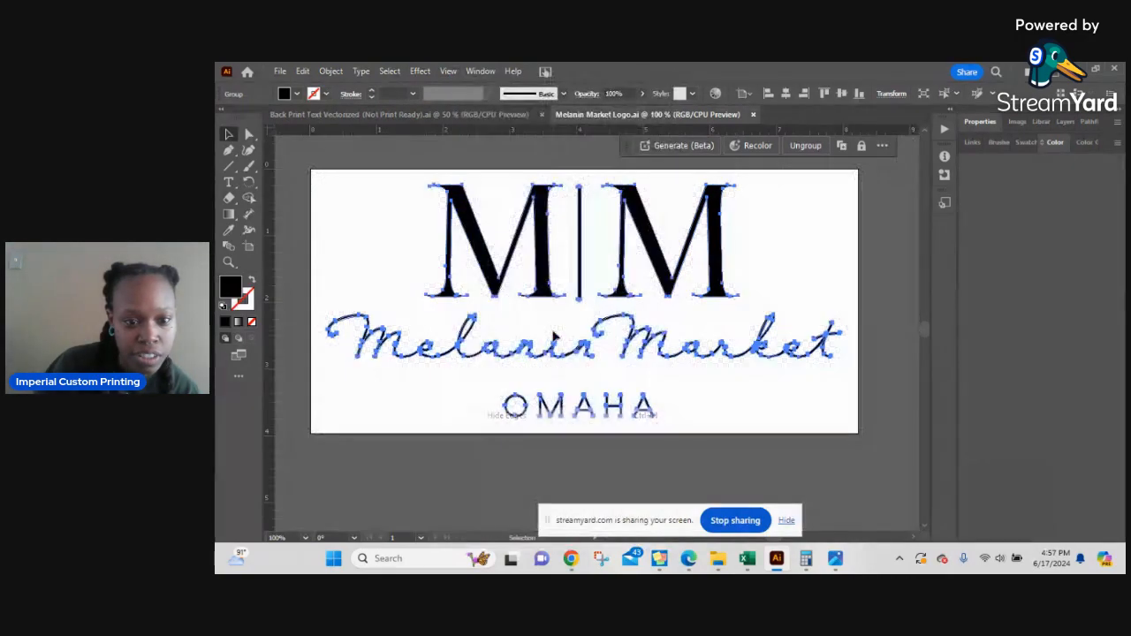
{"action": "left_click", "coordinate": [705, 402]}
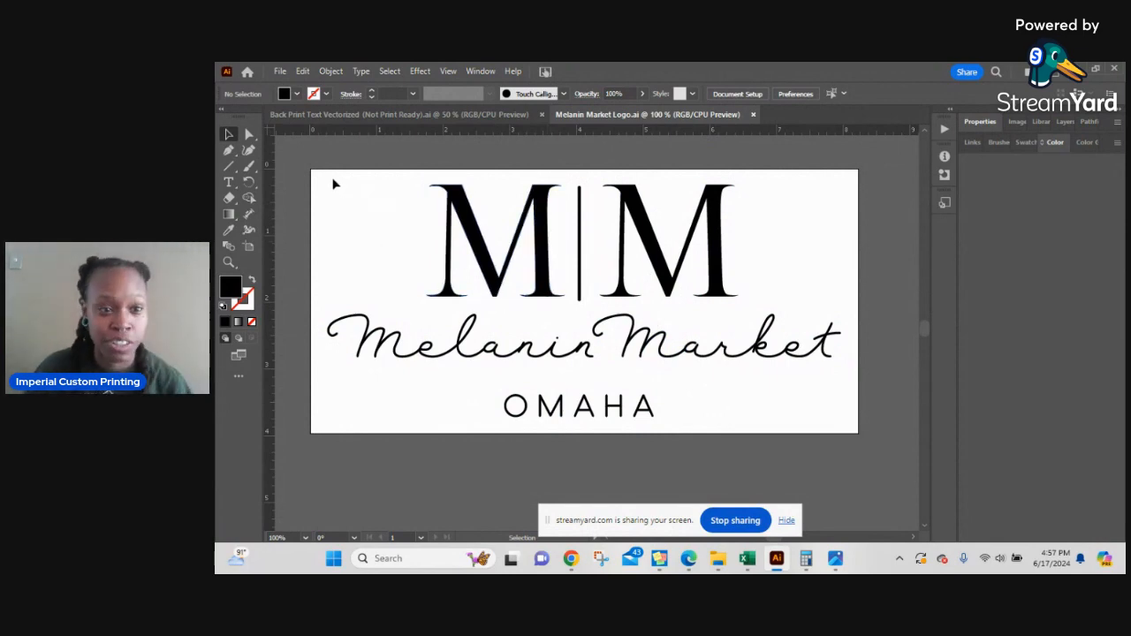
- Copy the entire Melanin Market logo into a new 15 x 15 in RGB document at 300 ppi
{"action": "left_click_drag", "start_coordinate": [333, 181], "coordinate": [841, 427]}
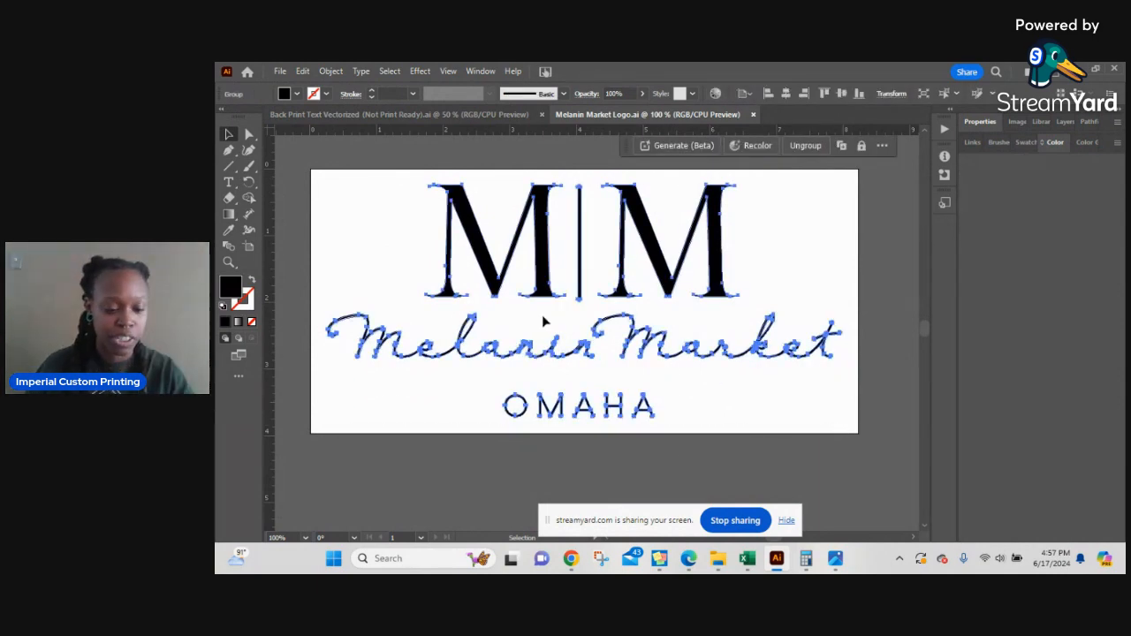
{"action": "left_click", "coordinate": [280, 73]}
{"action": "left_click", "coordinate": [311, 88]}
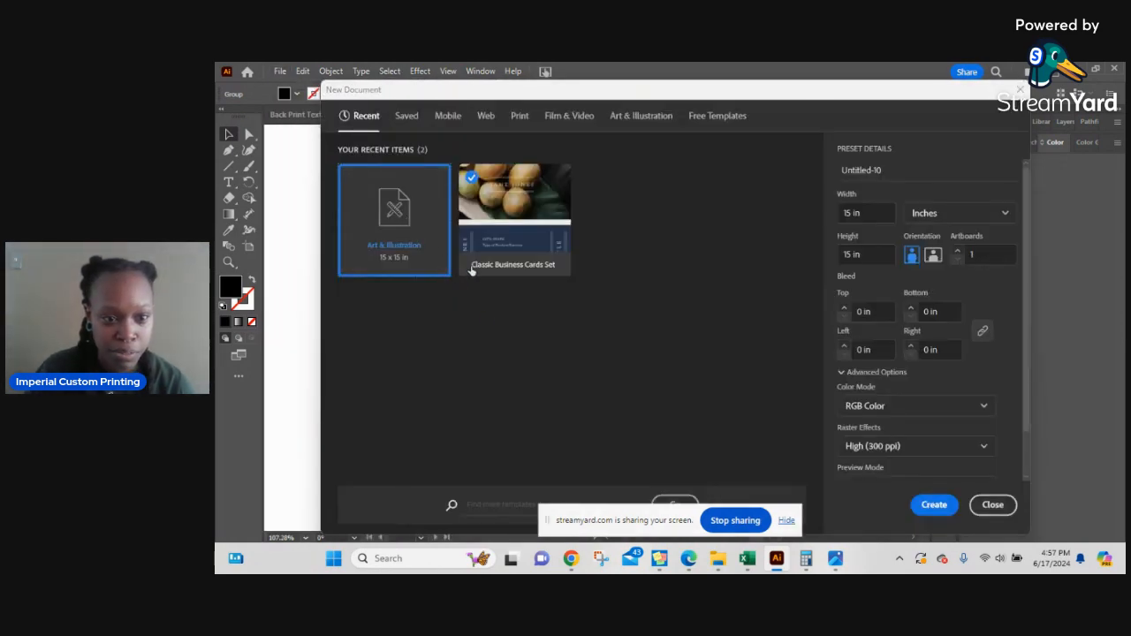
{"action": "left_click", "coordinate": [935, 505]}
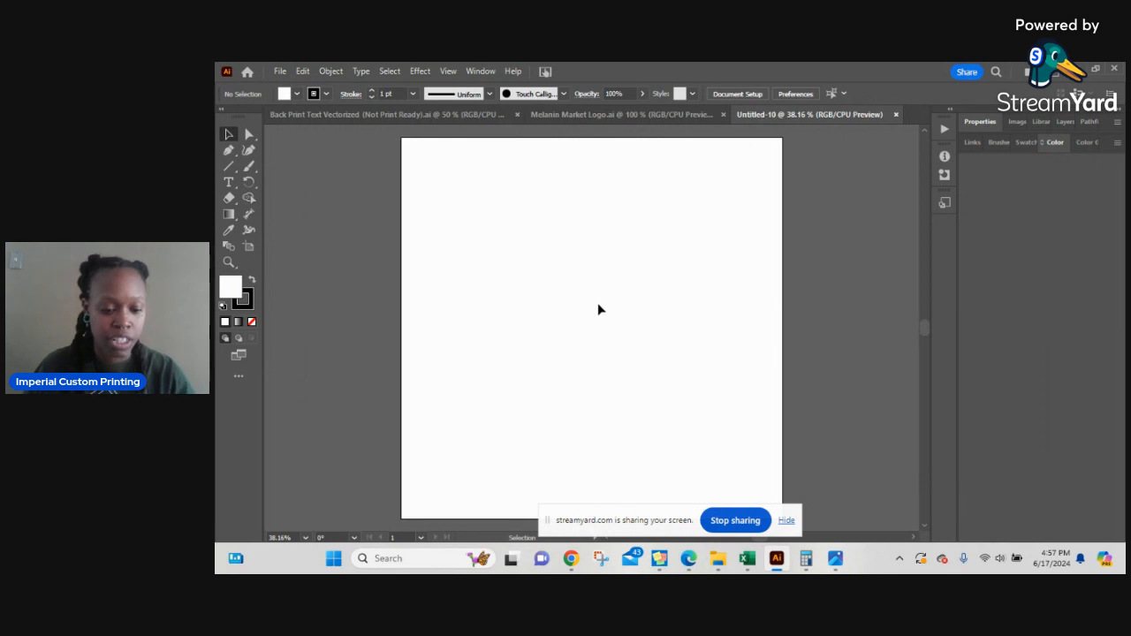
{"action": "key", "text": "ctrl+v"}
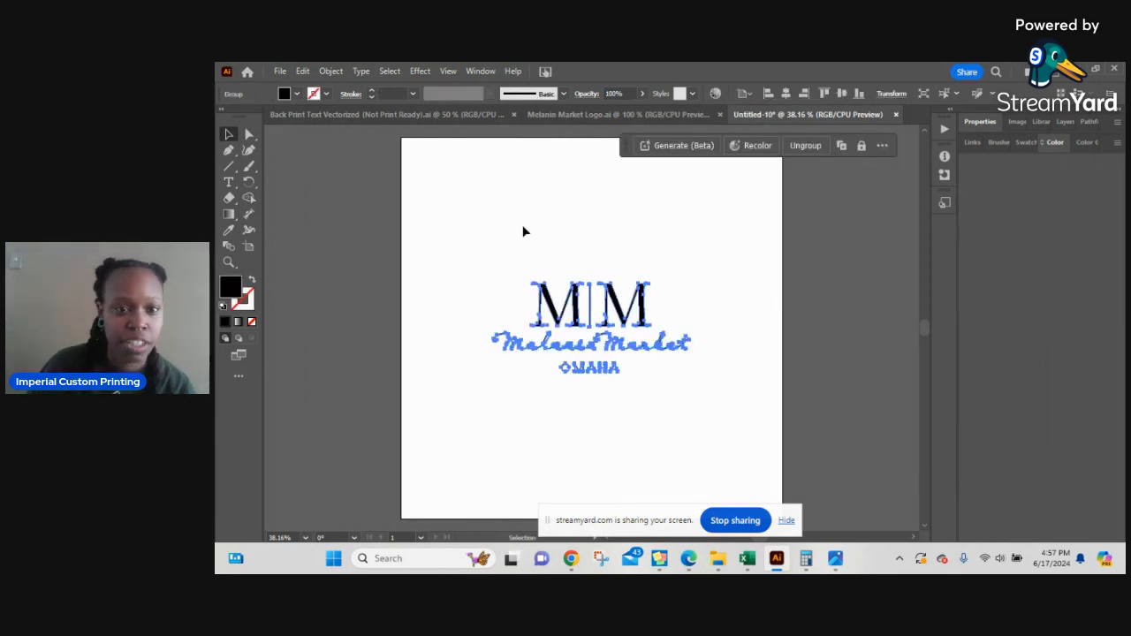
- Show the transparency grid in the new document and recolor the pasted logo's fill to white, ffffff
{"action": "left_click", "coordinate": [457, 79]}
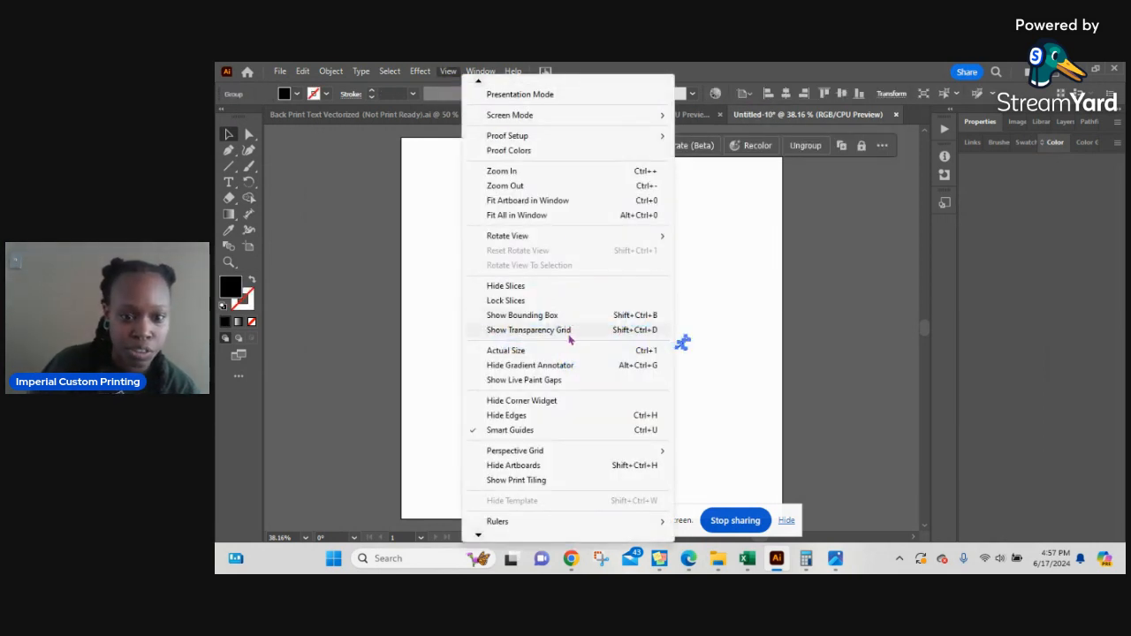
{"action": "left_click", "coordinate": [541, 331]}
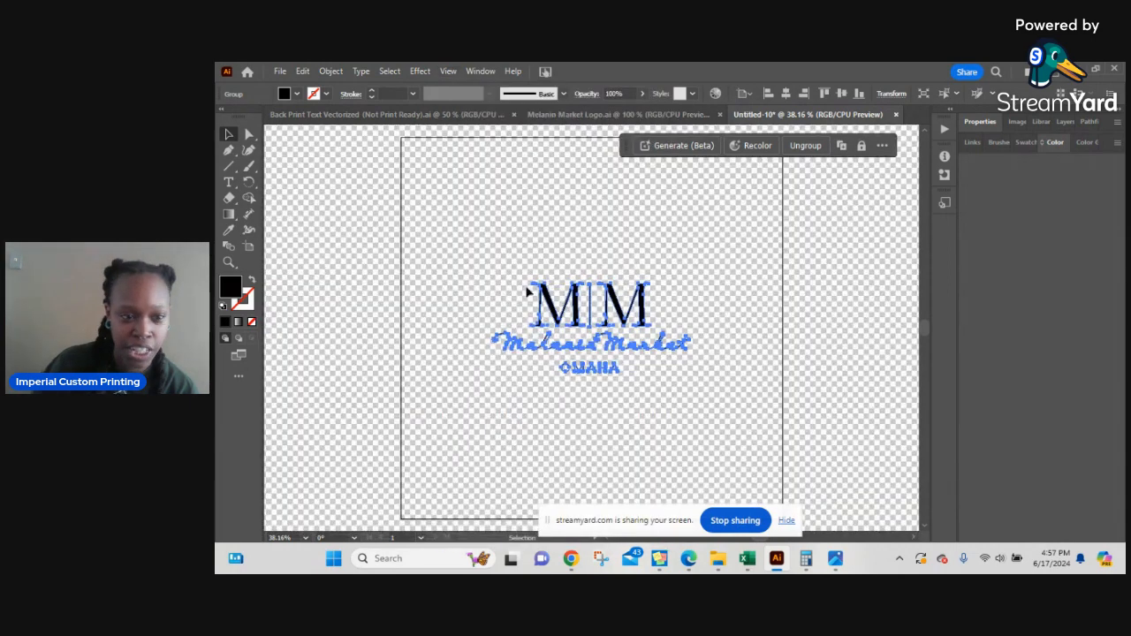
{"action": "double_click", "coordinate": [232, 292]}
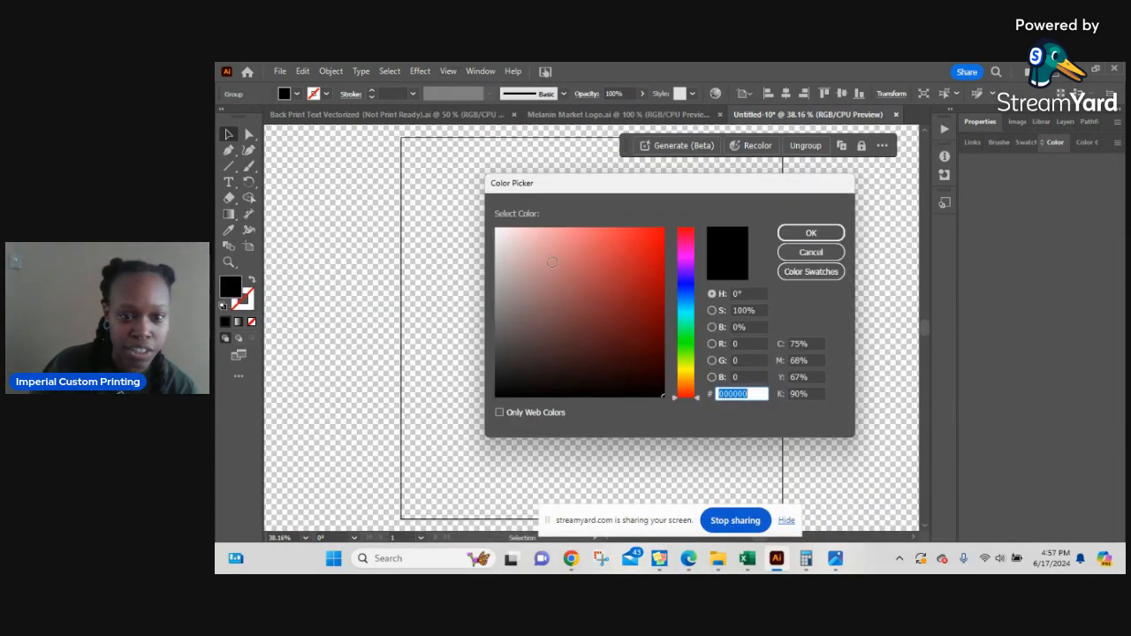
{"action": "type", "text": "ffffff"}
{"action": "left_click", "coordinate": [810, 233]}
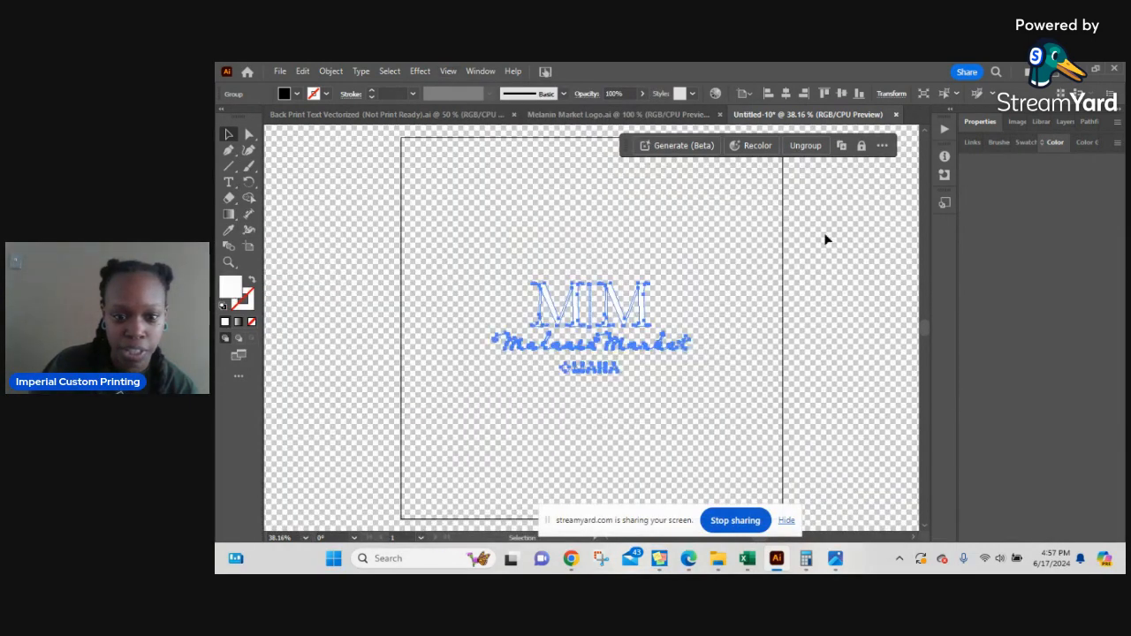
{"action": "left_click", "coordinate": [752, 363]}
{"action": "left_click", "coordinate": [607, 320]}
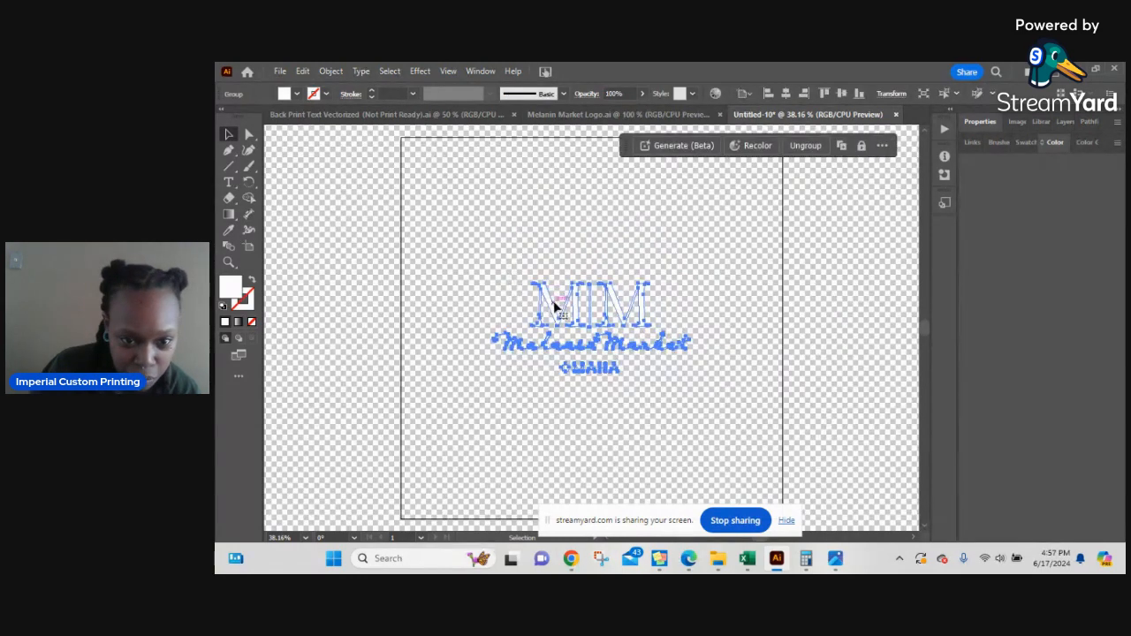
- Show the bounding box around the white logo and display the rulers in the new document
{"action": "left_click", "coordinate": [447, 72]}
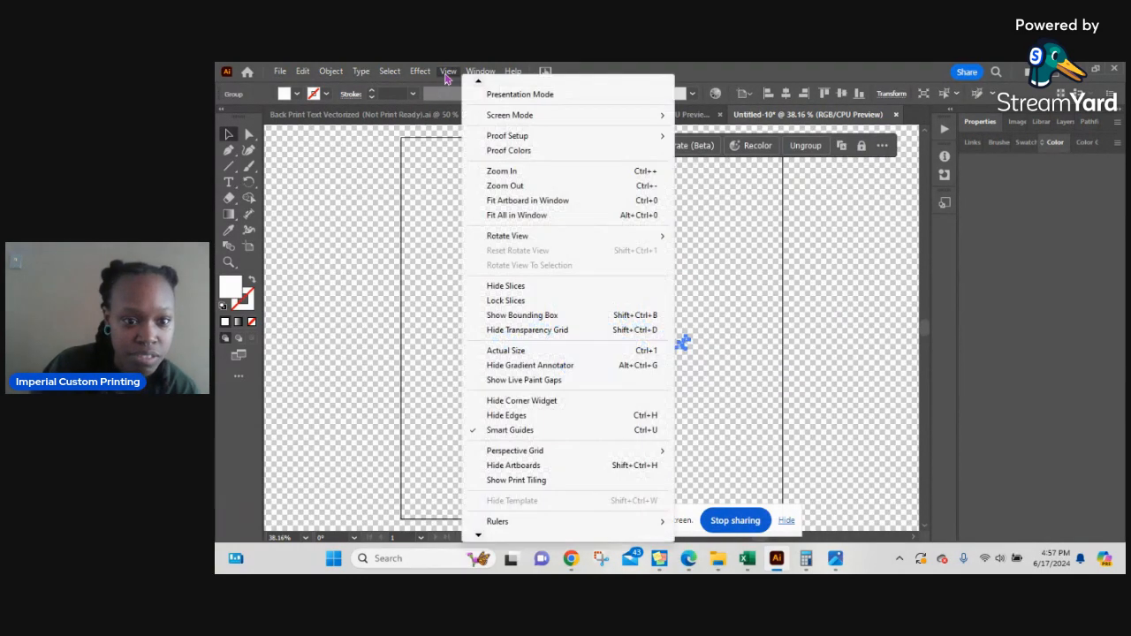
{"action": "left_click", "coordinate": [554, 315]}
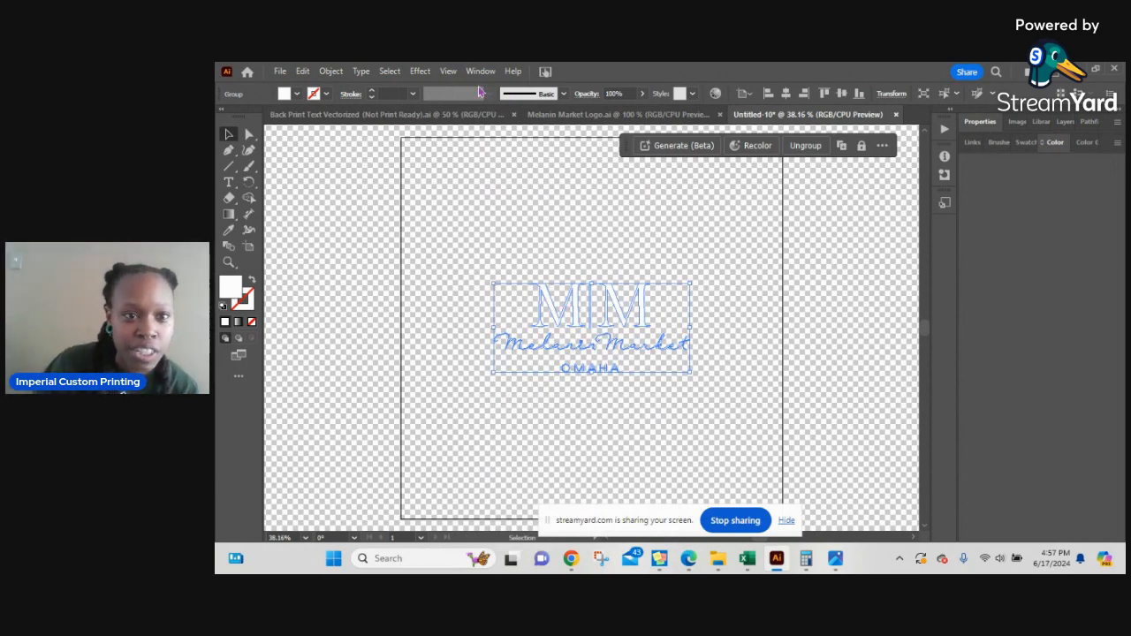
{"action": "left_click", "coordinate": [448, 71]}
{"action": "mouse_move", "coordinate": [566, 527]}
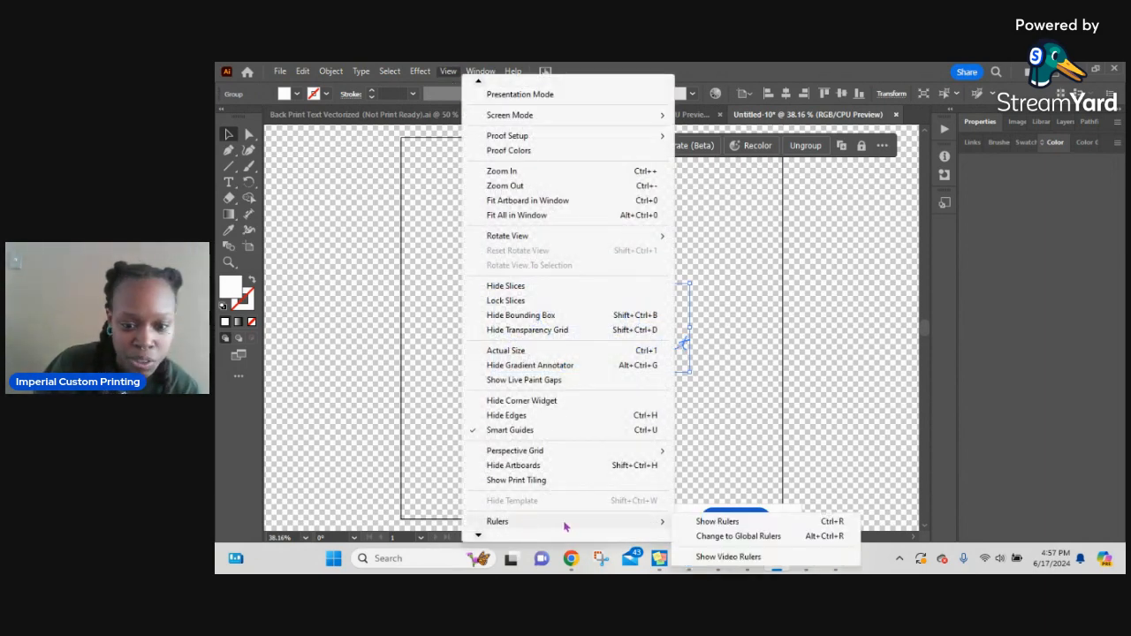
{"action": "left_click", "coordinate": [717, 523]}
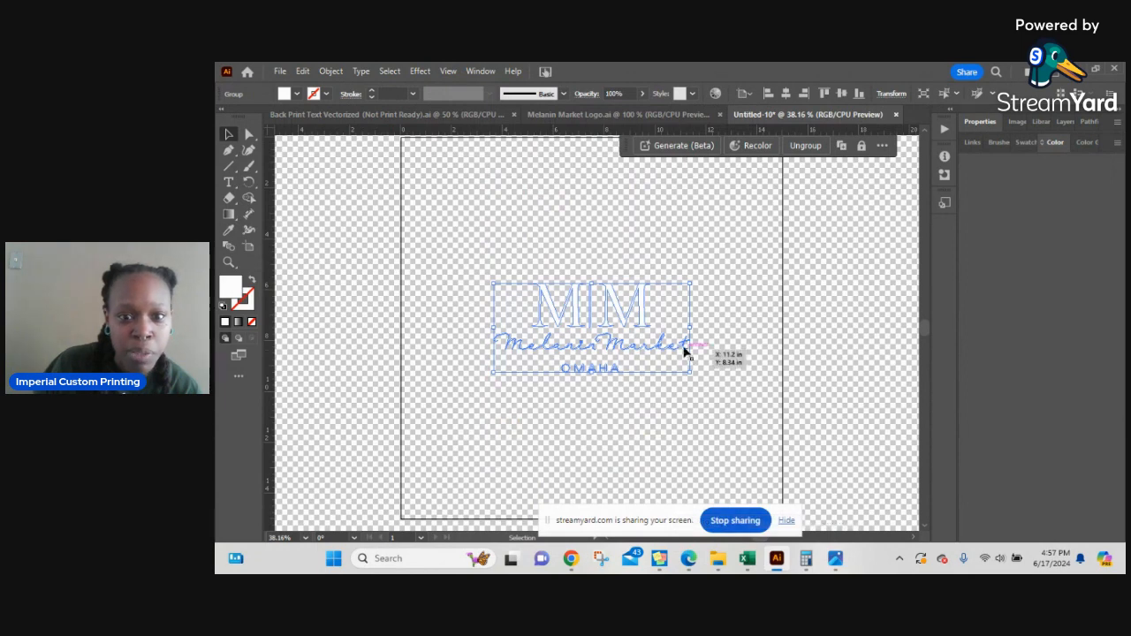
- Enlarge the view to 100% and examine the white logo against the transparency grid
{"action": "left_click", "coordinate": [307, 538]}
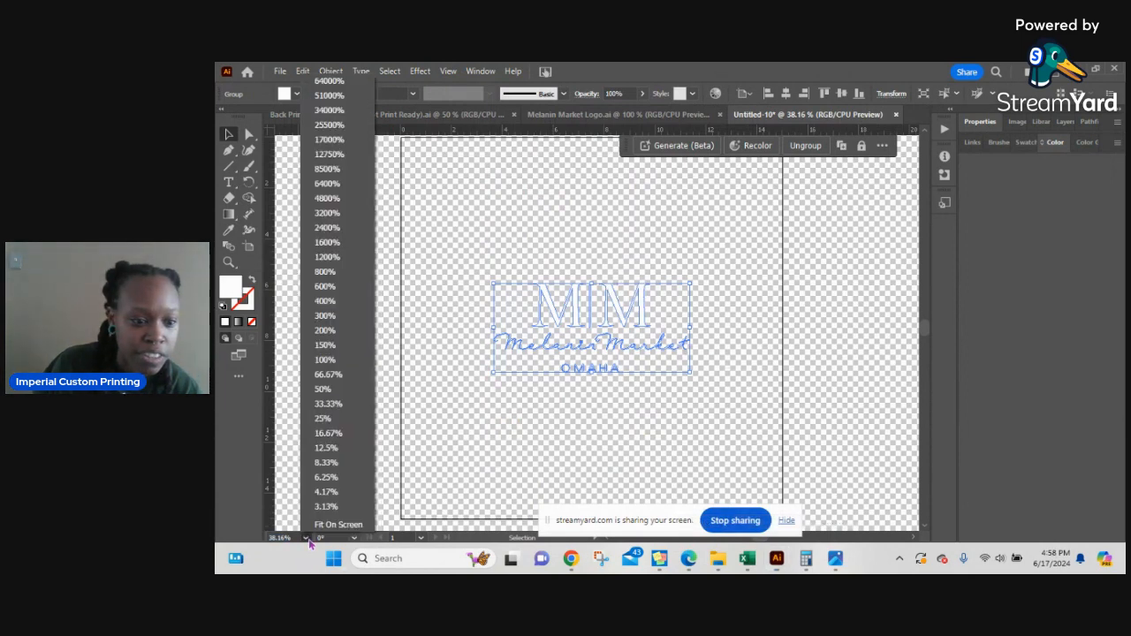
{"action": "left_click", "coordinate": [481, 465]}
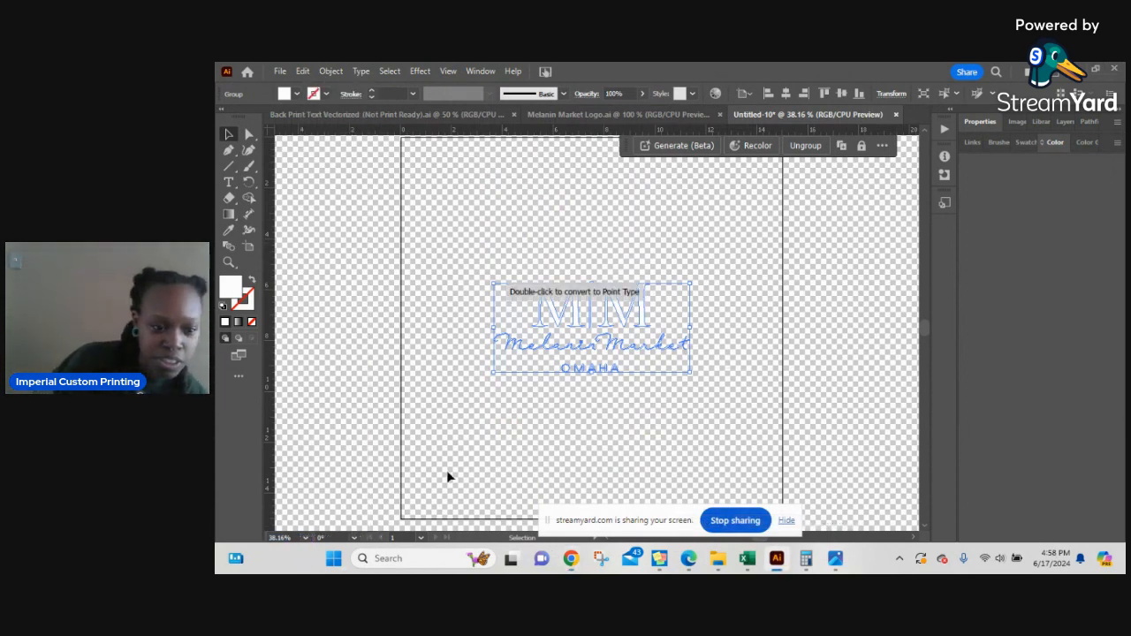
{"action": "left_click", "coordinate": [306, 538]}
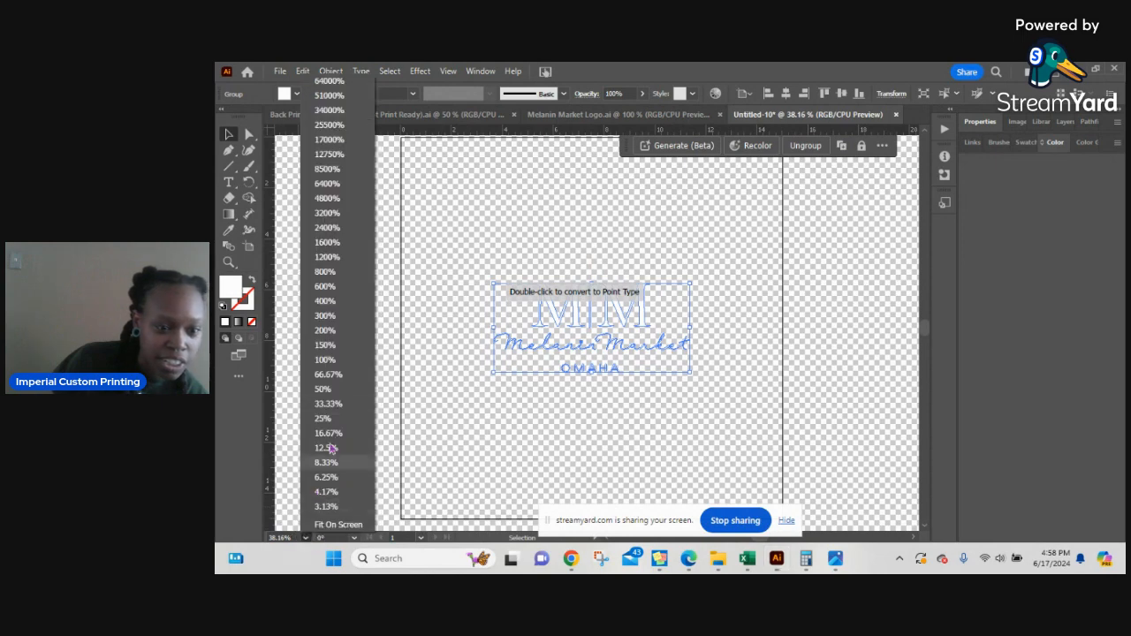
{"action": "left_click", "coordinate": [345, 390]}
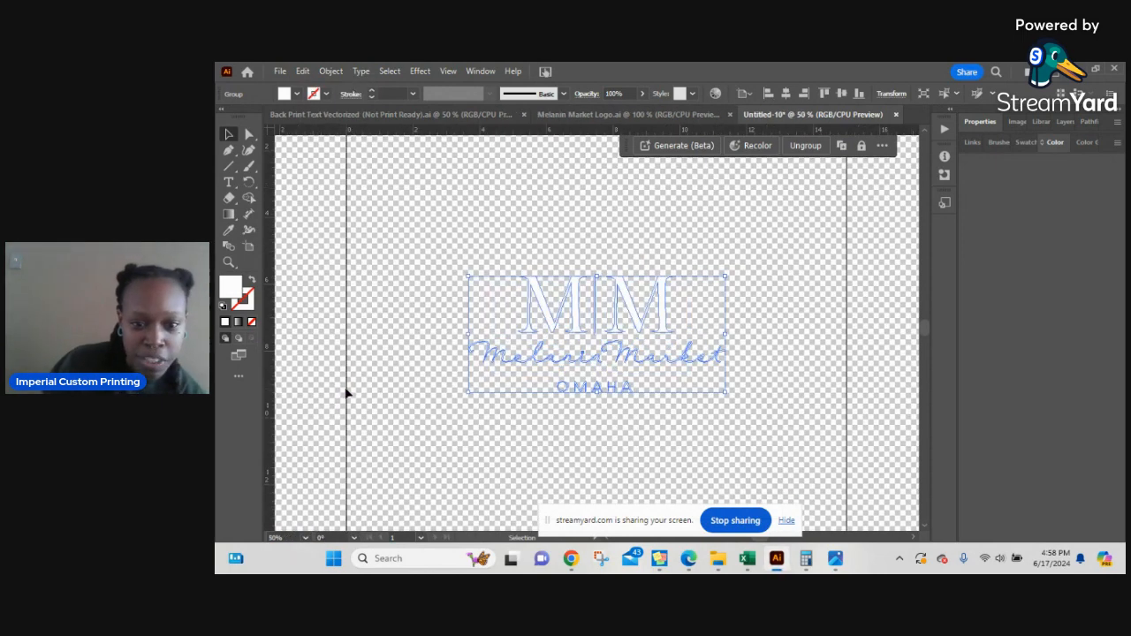
{"action": "left_click", "coordinate": [305, 538]}
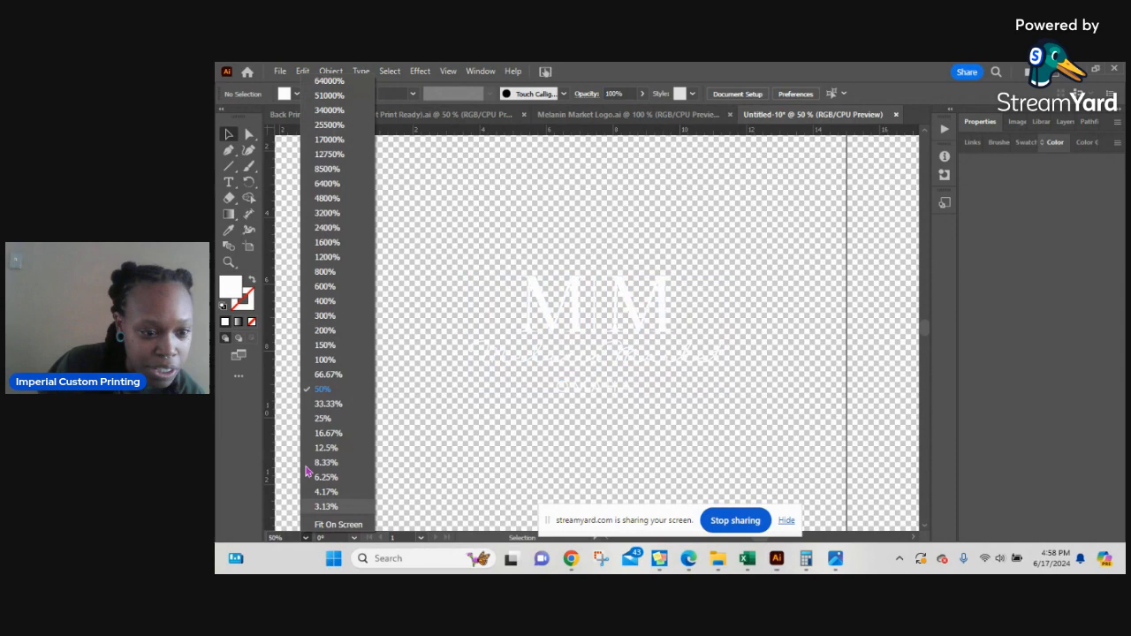
{"action": "left_click", "coordinate": [341, 364]}
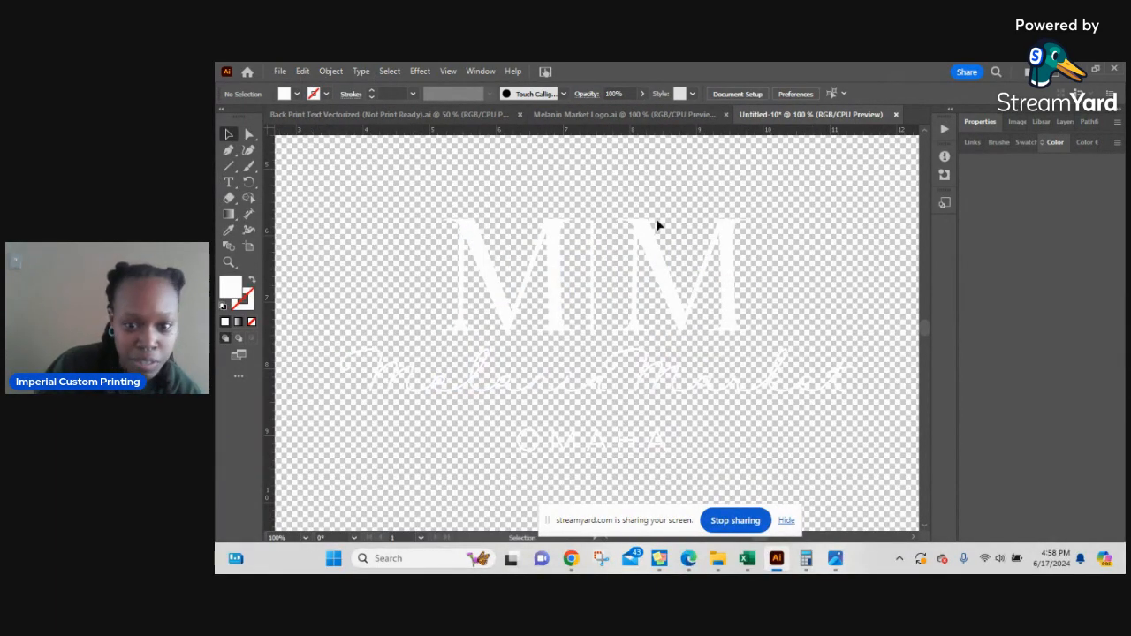
- Export the white logo as a PNG named "Chest logo (PNG)" into the Melanin Market folder
{"action": "left_click", "coordinate": [279, 73]}
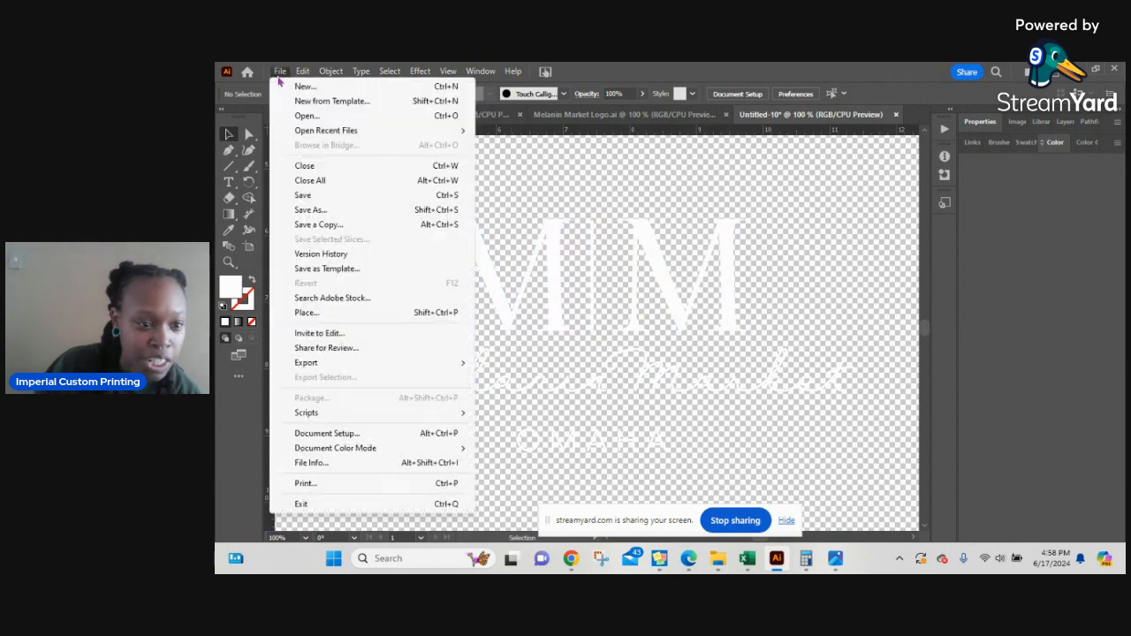
{"action": "mouse_move", "coordinate": [358, 365]}
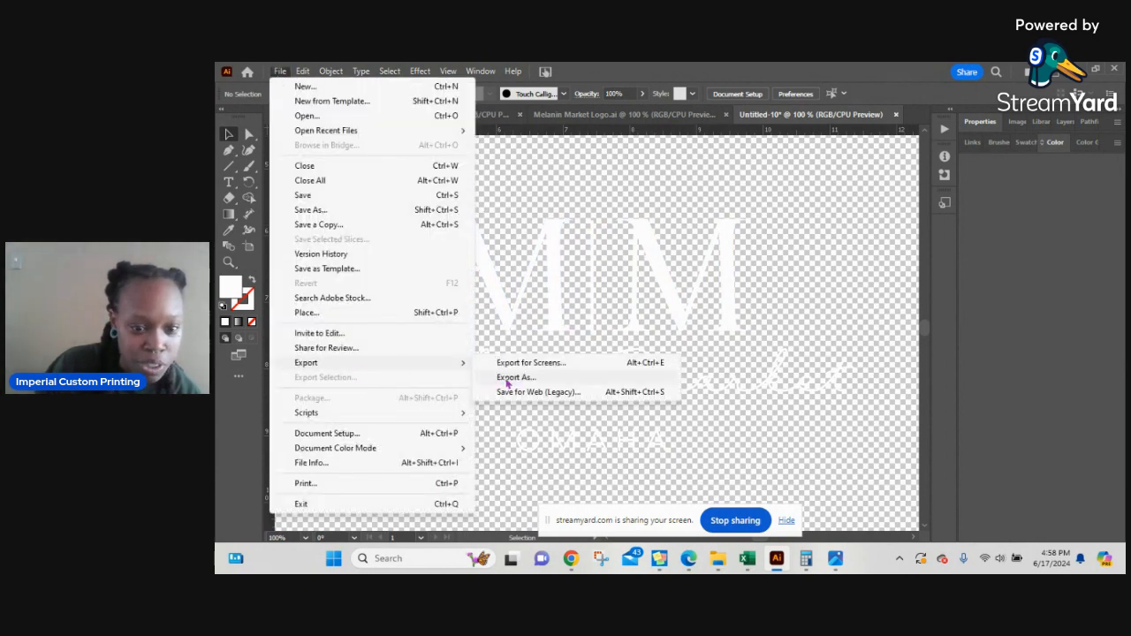
{"action": "left_click", "coordinate": [511, 378]}
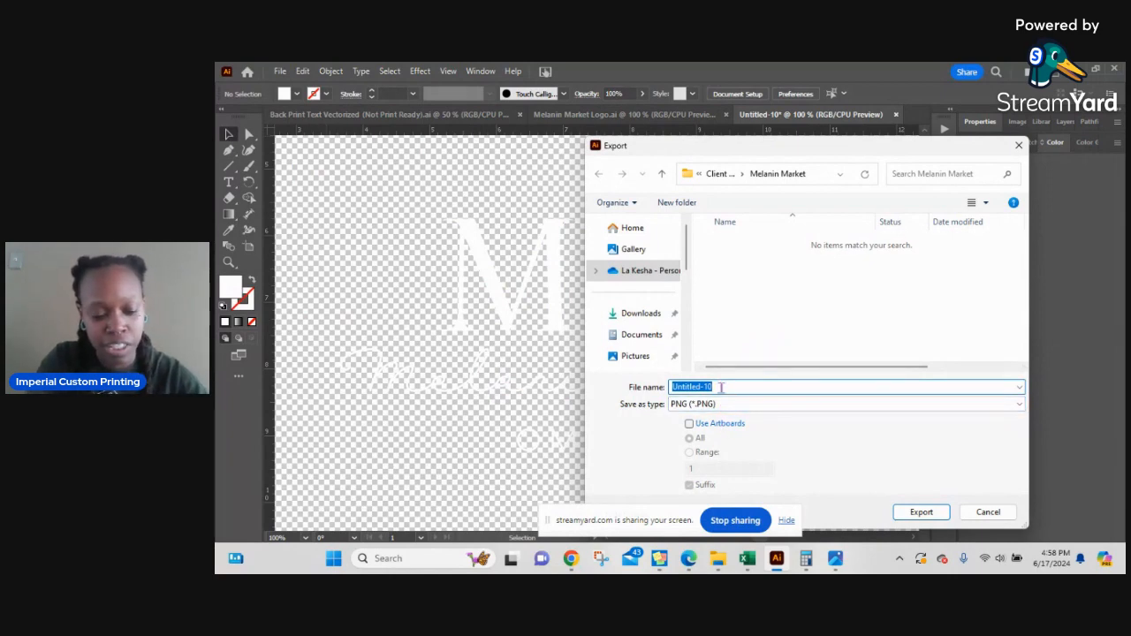
{"action": "type", "text": "Chest logo (PNG"}
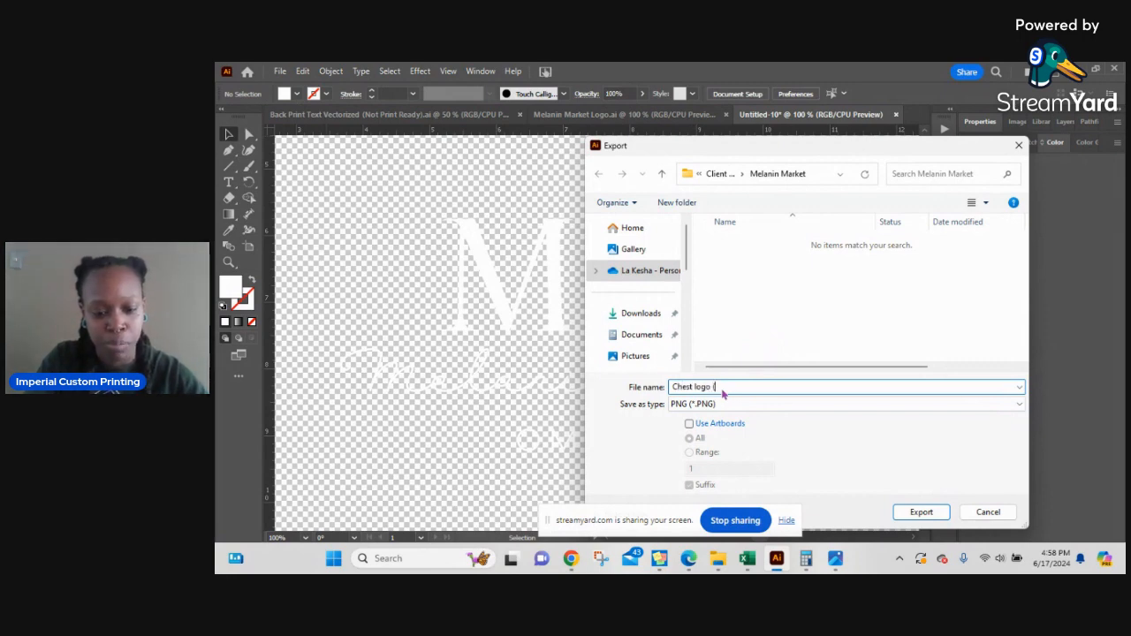
{"action": "left_click", "coordinate": [936, 513]}
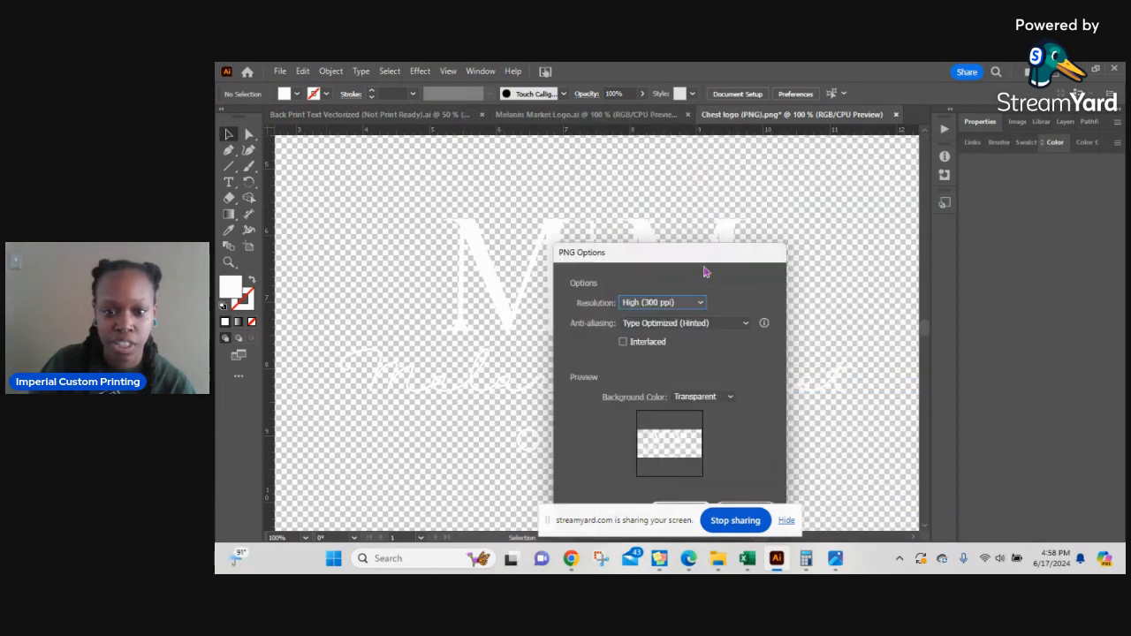
- Try a white background in the PNG options, return it to Transparent, and finish the logo export at High (300 ppi)
{"action": "left_click", "coordinate": [716, 295]}
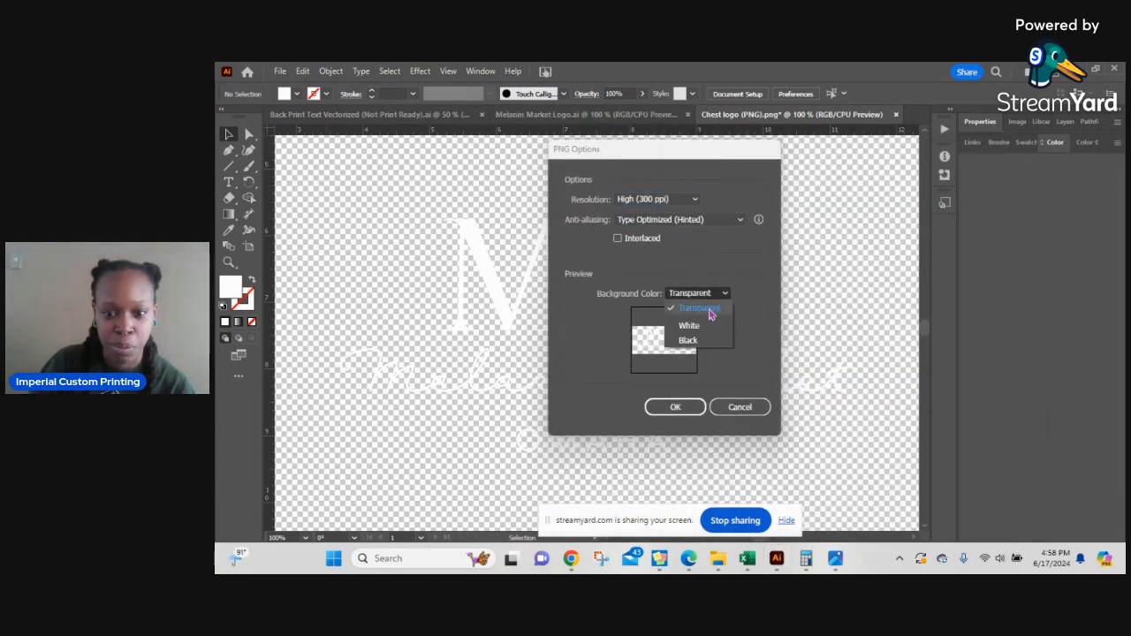
{"action": "left_click", "coordinate": [714, 332]}
{"action": "left_click", "coordinate": [717, 298]}
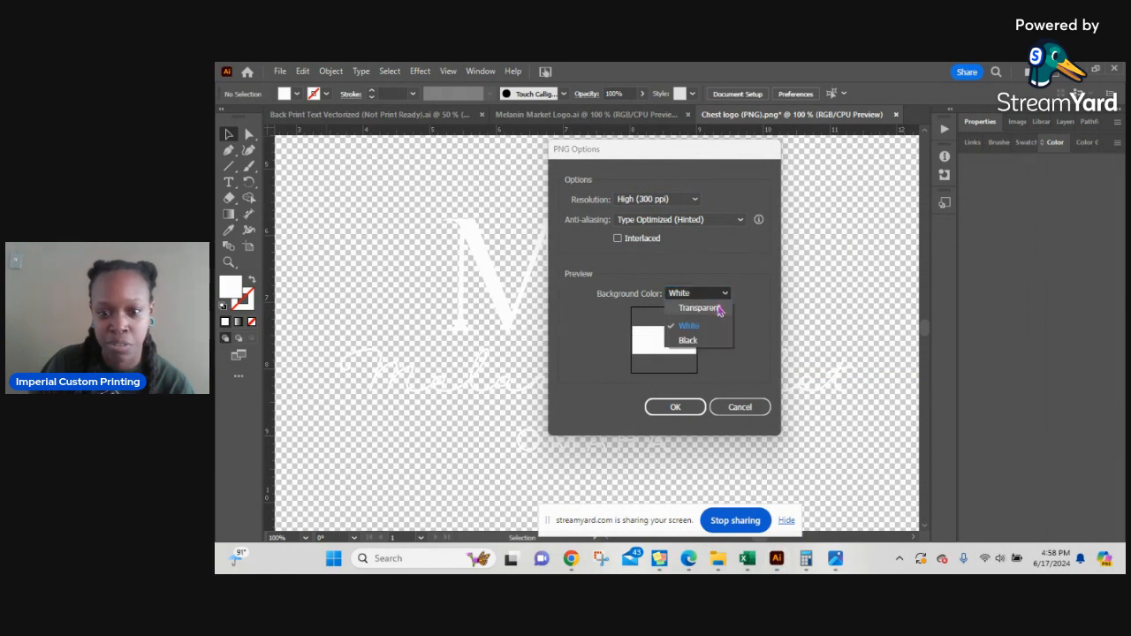
{"action": "left_click", "coordinate": [719, 321]}
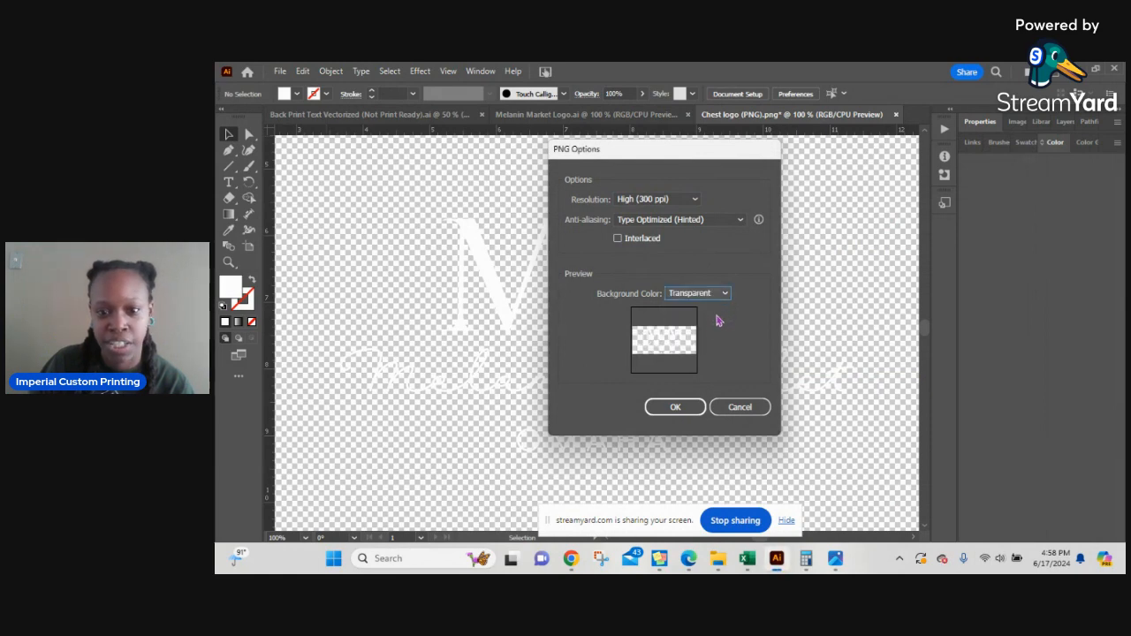
{"action": "left_click", "coordinate": [675, 407]}
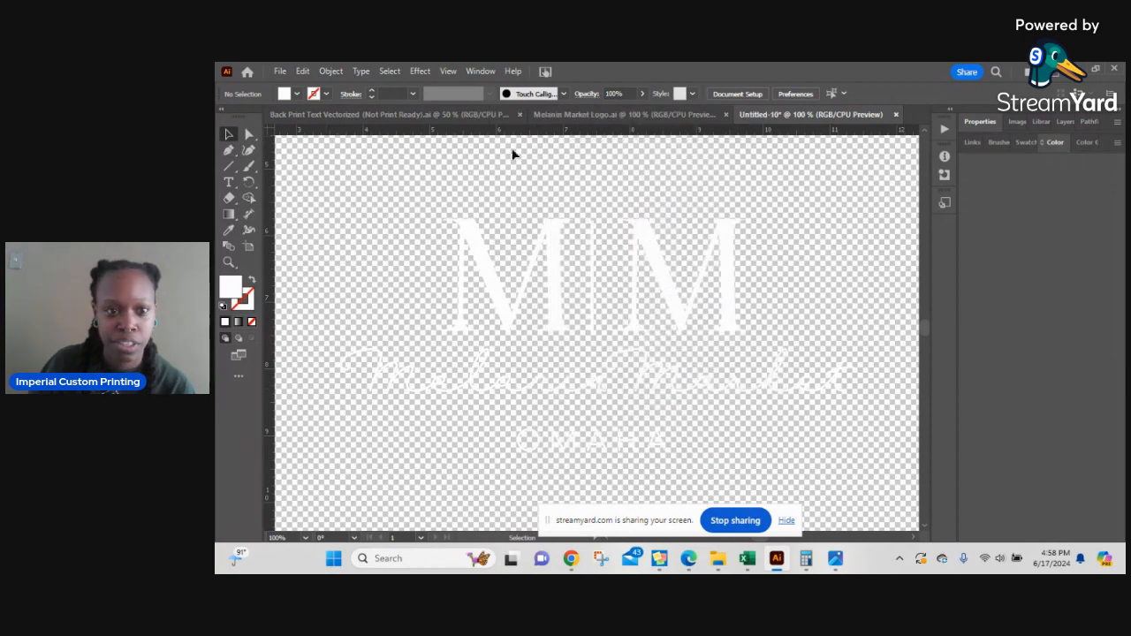
- Ungroup the HERE TO HELP artwork in the Back Print Text Vectorized document and copy its bold second line
{"action": "left_click", "coordinate": [443, 120]}
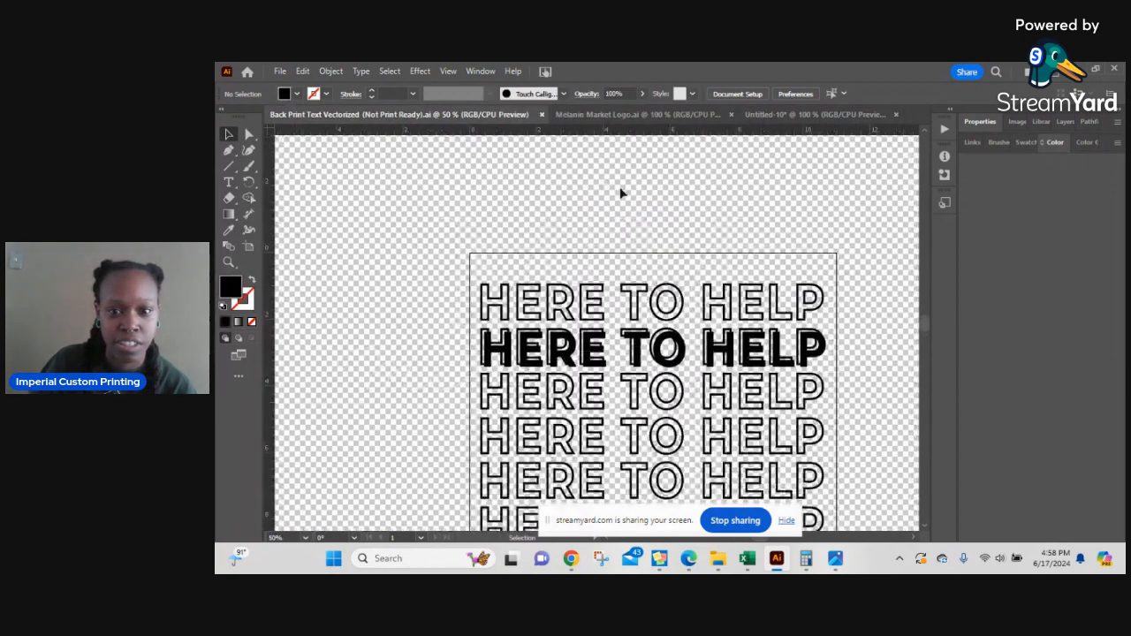
{"action": "left_click_drag", "start_coordinate": [449, 345], "coordinate": [838, 362]}
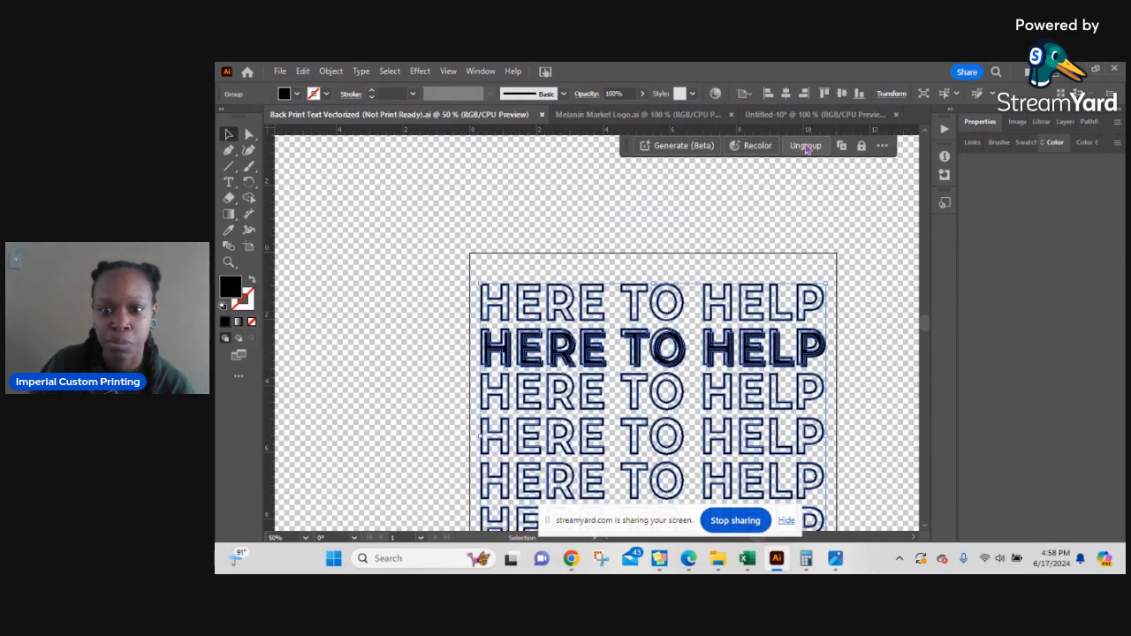
{"action": "left_click", "coordinate": [804, 145]}
{"action": "left_click", "coordinate": [515, 254]}
{"action": "left_click_drag", "start_coordinate": [458, 348], "coordinate": [877, 353]}
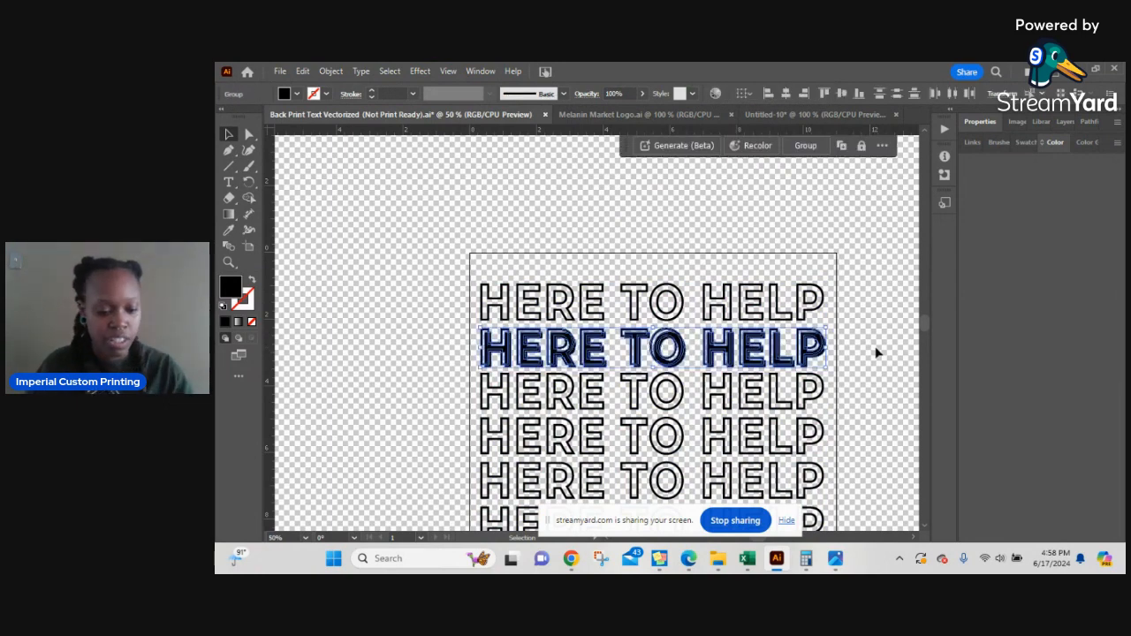
{"action": "key", "text": "a"}
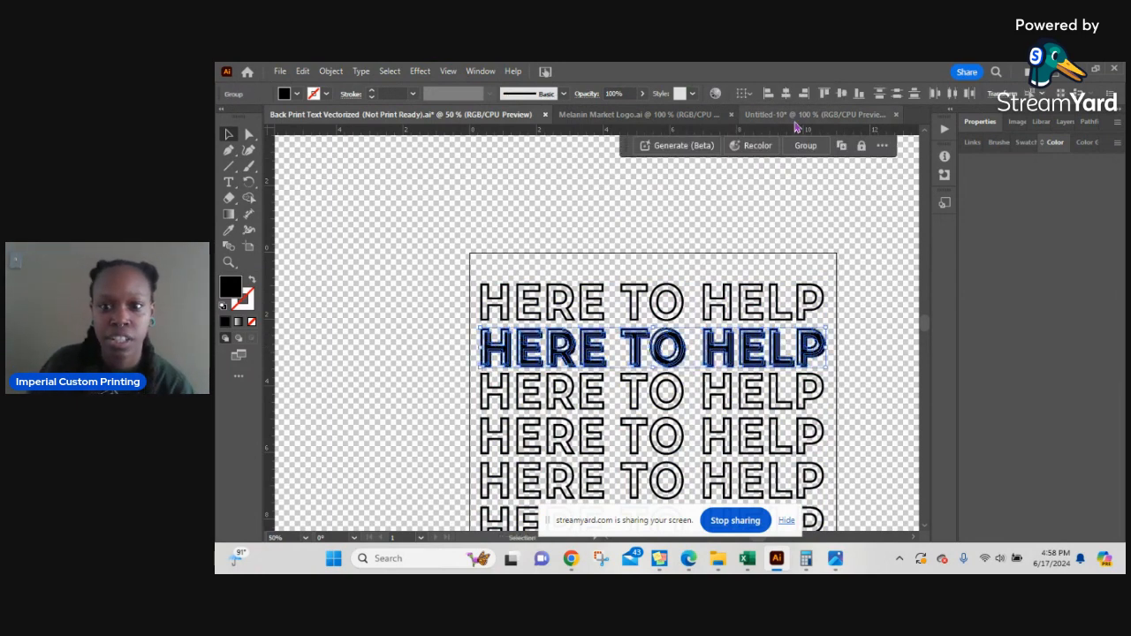
- Replace the white logo in the untitled document with the copied bold HERE TO HELP line
{"action": "left_click", "coordinate": [800, 114]}
{"action": "left_click_drag", "start_coordinate": [417, 184], "coordinate": [855, 511]}
{"action": "left_click", "coordinate": [815, 431]}
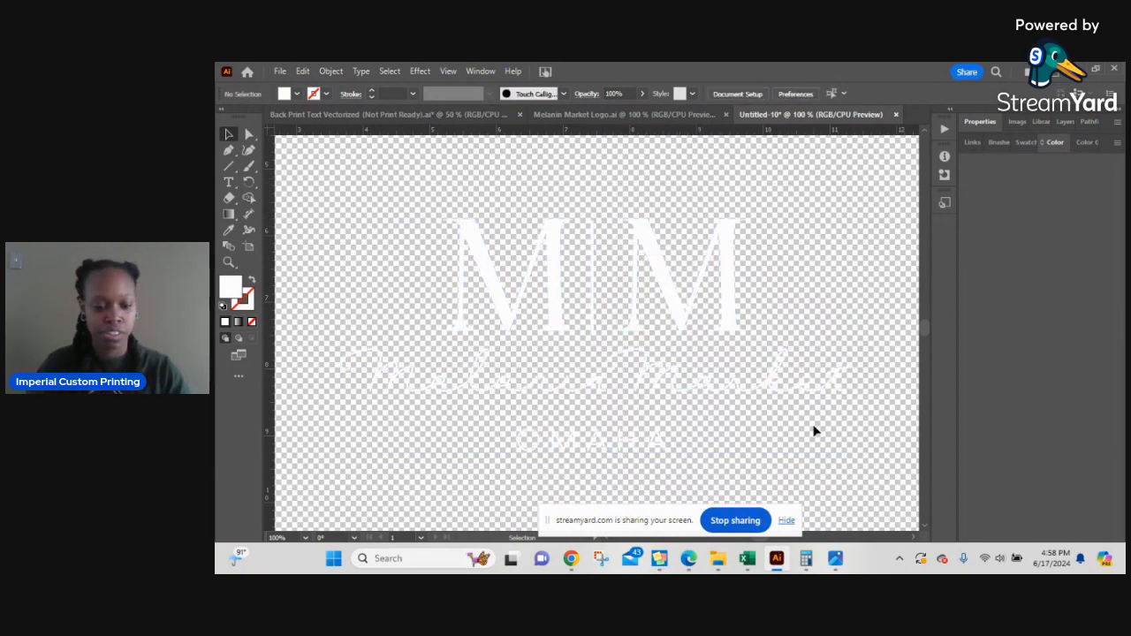
{"action": "left_click", "coordinate": [497, 265]}
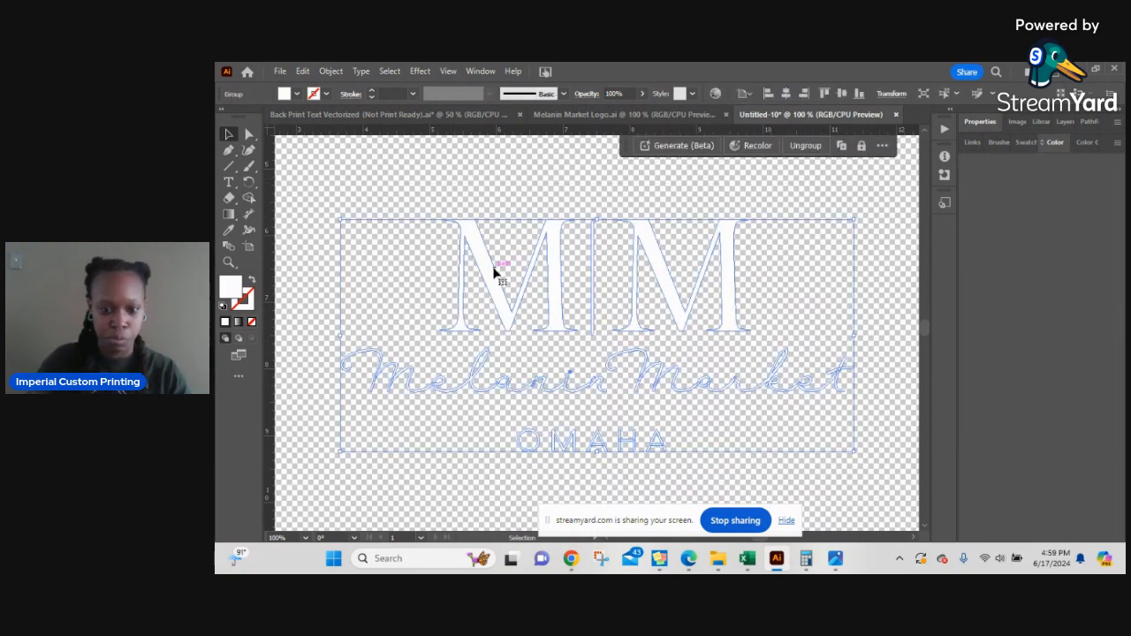
{"action": "key", "text": "Delete"}
{"action": "key", "text": "ctrl+v"}
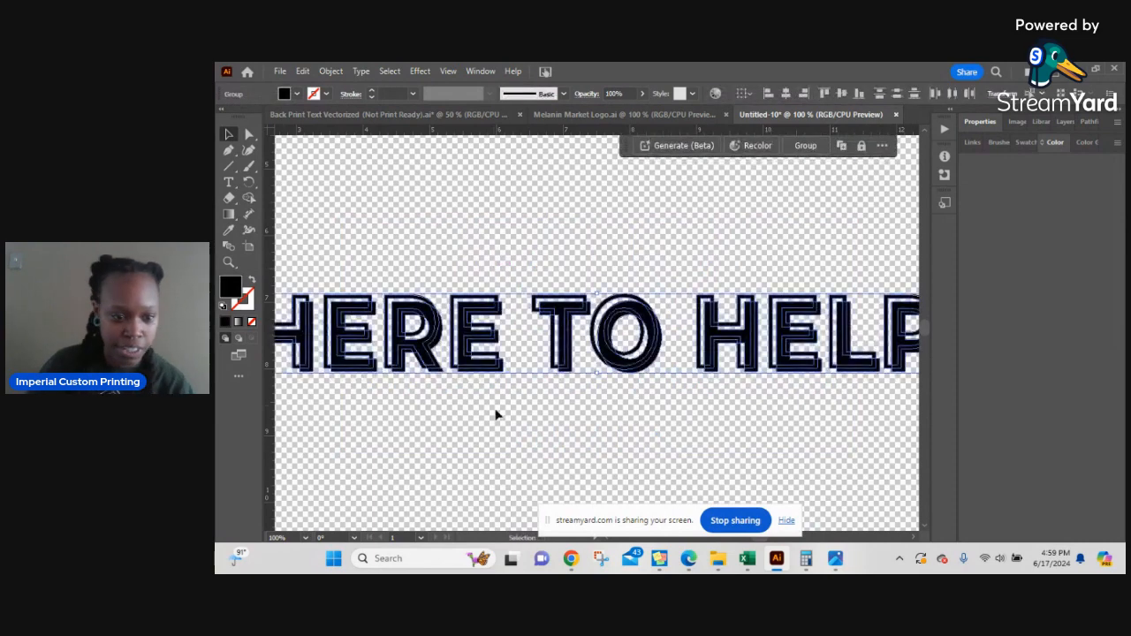
- Recolor the fill of the whole pasted HERE TO HELP line to white, ffffff
{"action": "left_click", "coordinate": [306, 537]}
{"action": "left_click", "coordinate": [343, 397]}
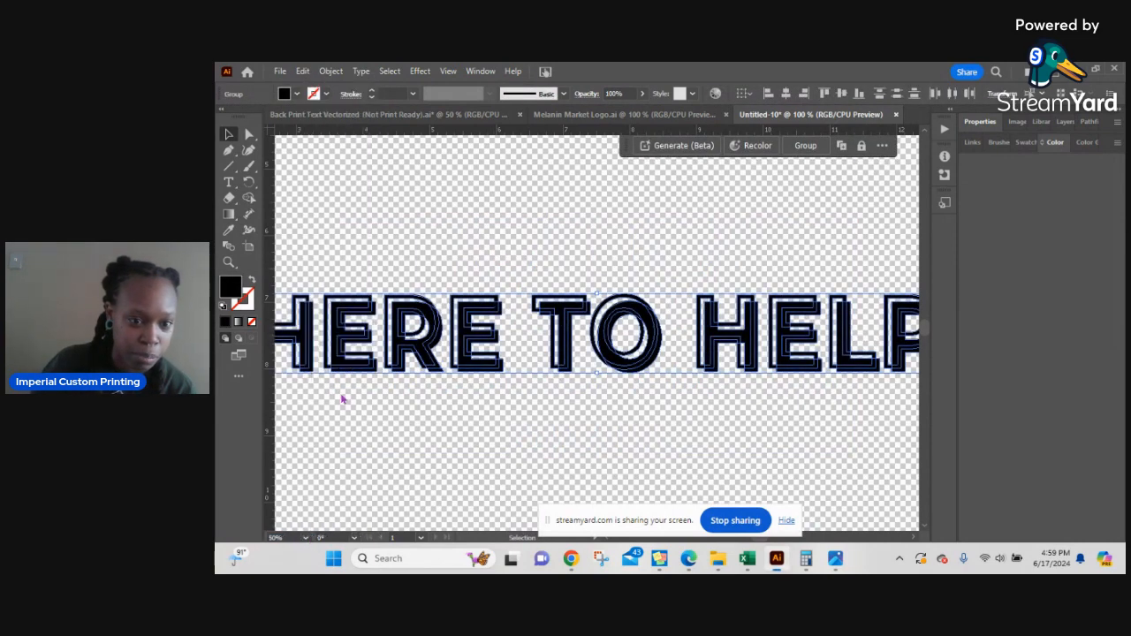
{"action": "left_click", "coordinate": [601, 291]}
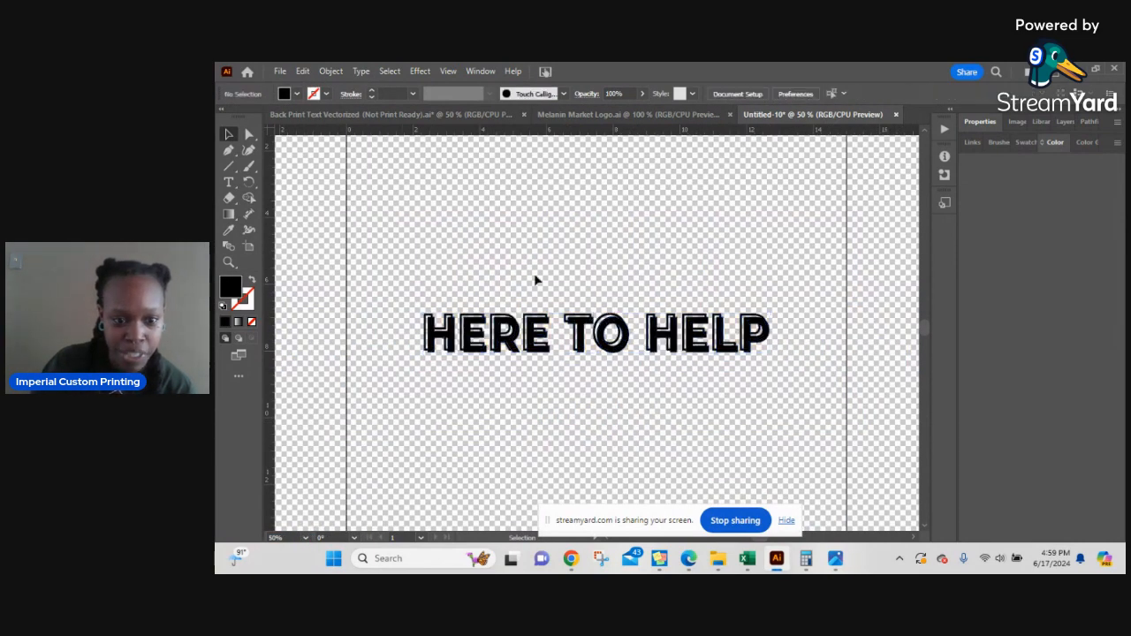
{"action": "left_click_drag", "start_coordinate": [420, 303], "coordinate": [808, 370]}
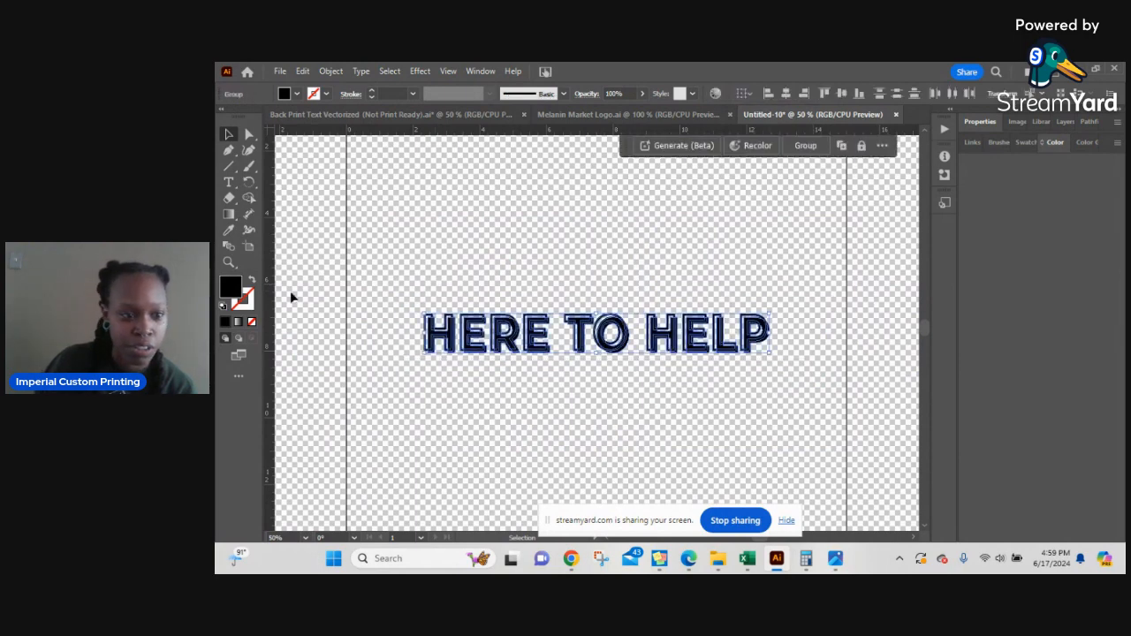
{"action": "double_click", "coordinate": [231, 288]}
{"action": "left_click_drag", "start_coordinate": [518, 383], "coordinate": [466, 212]}
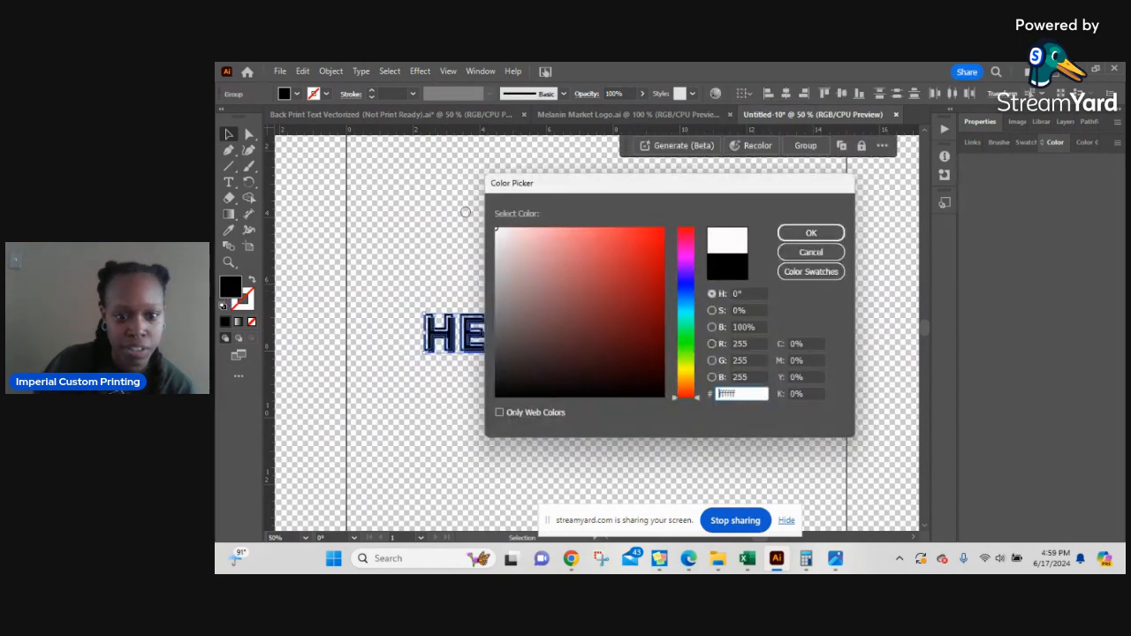
{"action": "left_click", "coordinate": [811, 234]}
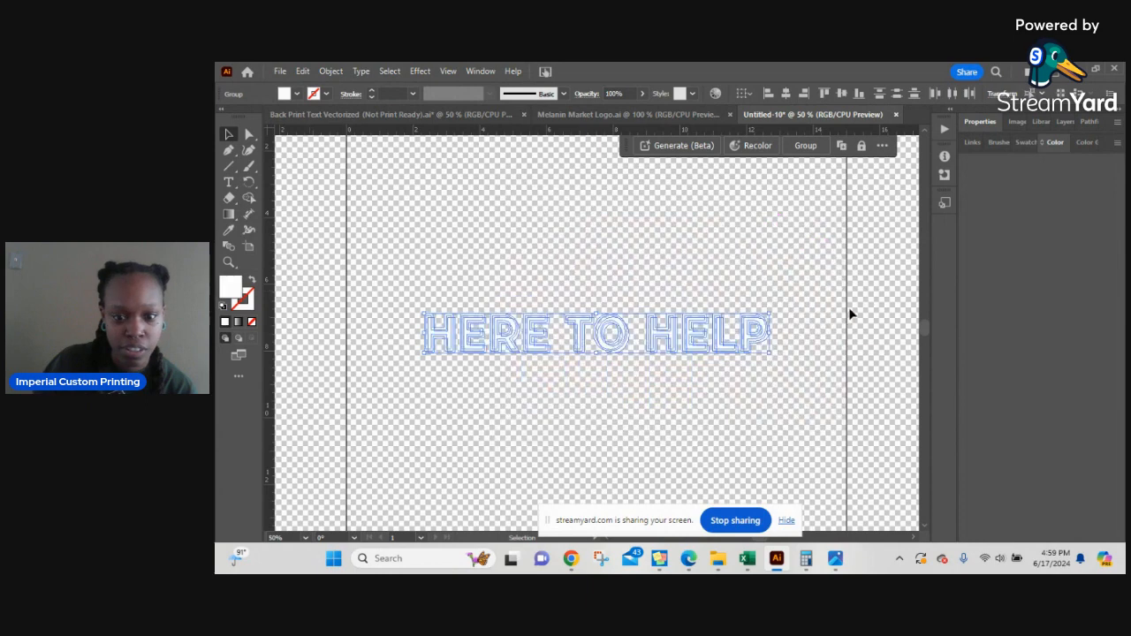
{"action": "left_click", "coordinate": [825, 349]}
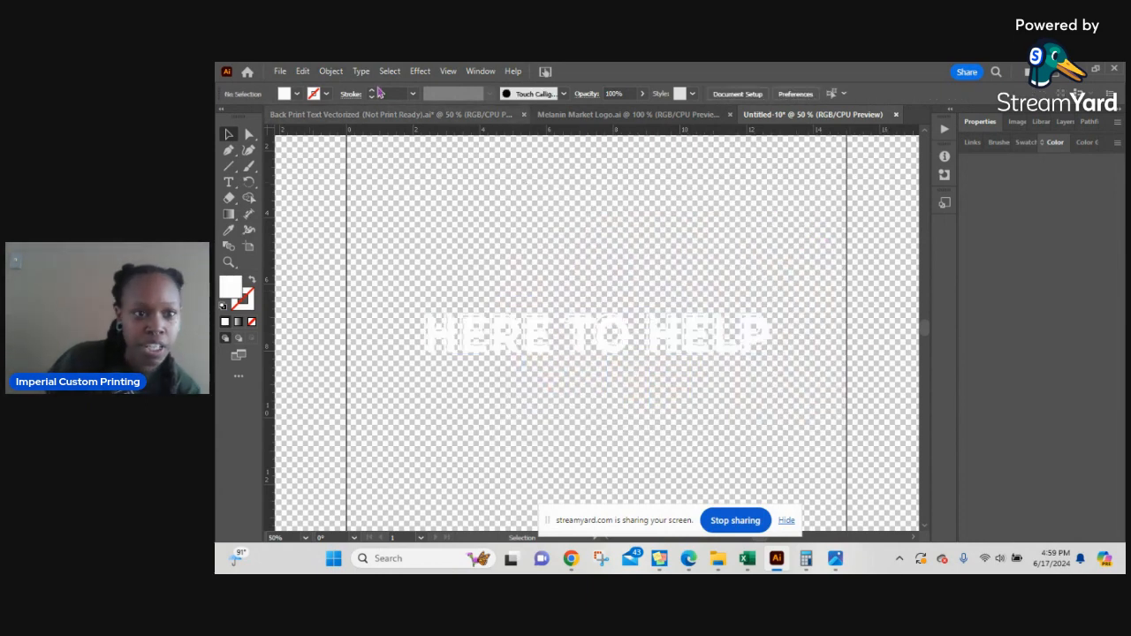
- Export the white text as a PNG named "Here to Help (PNG)" at High (300 ppi) with a transparent background
{"action": "left_click", "coordinate": [282, 74]}
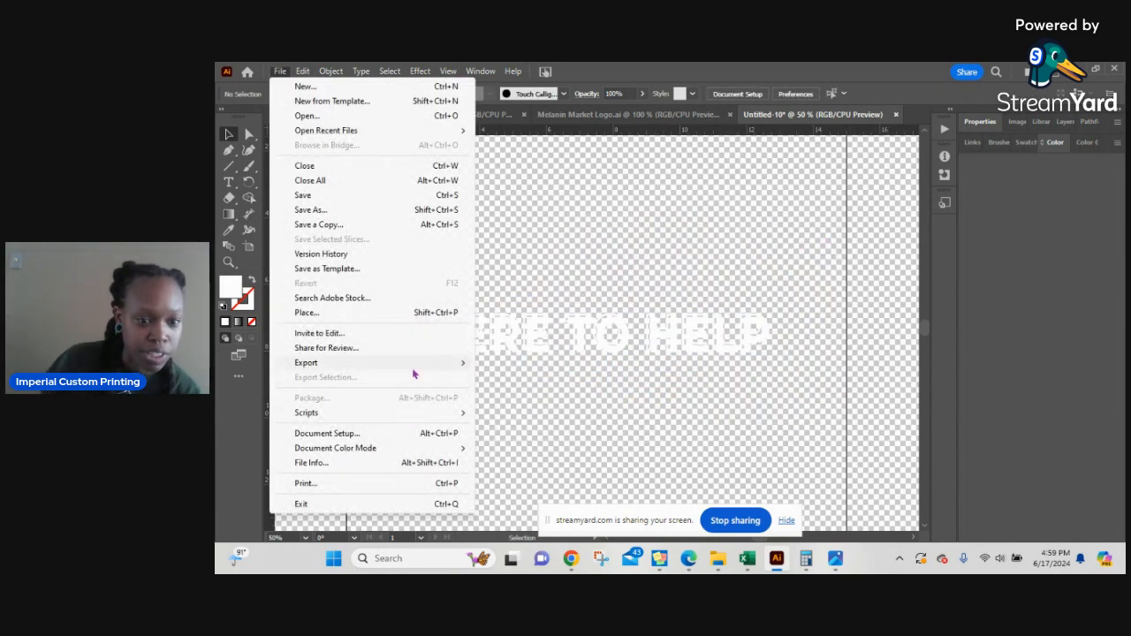
{"action": "mouse_move", "coordinate": [466, 365]}
{"action": "left_click", "coordinate": [513, 377]}
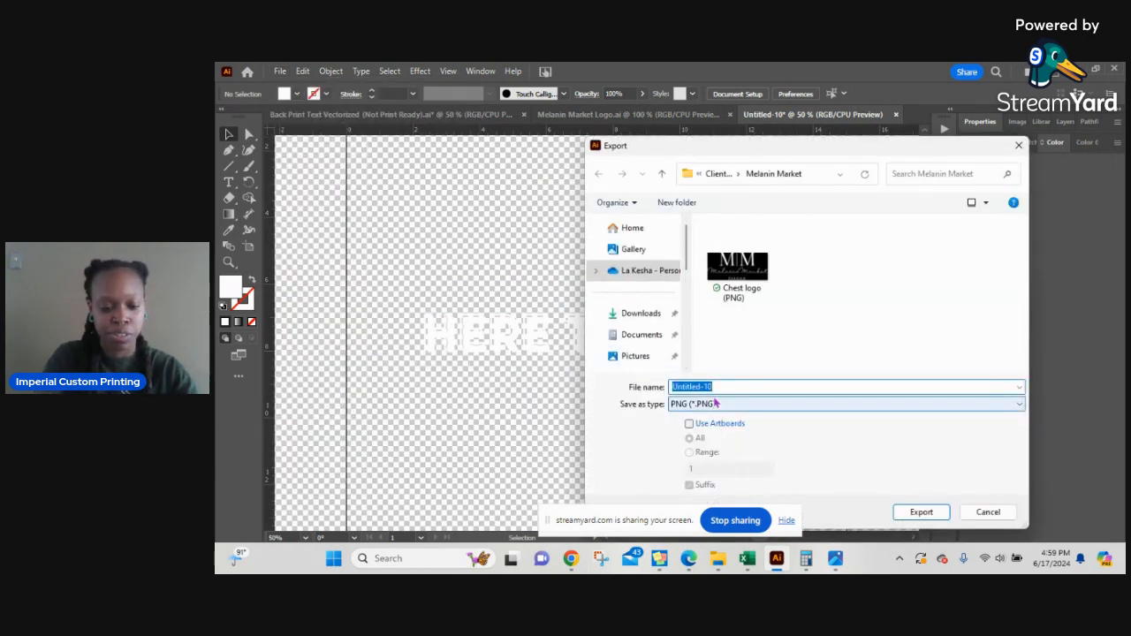
{"action": "type", "text": "Here to Help (PNG"}
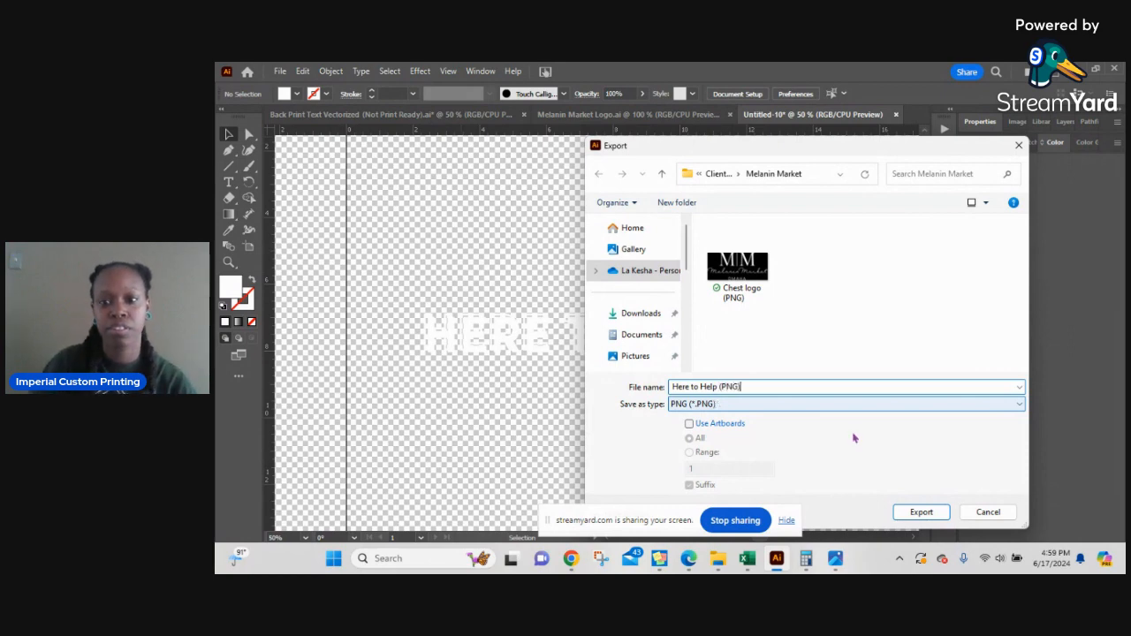
{"action": "left_click", "coordinate": [924, 512]}
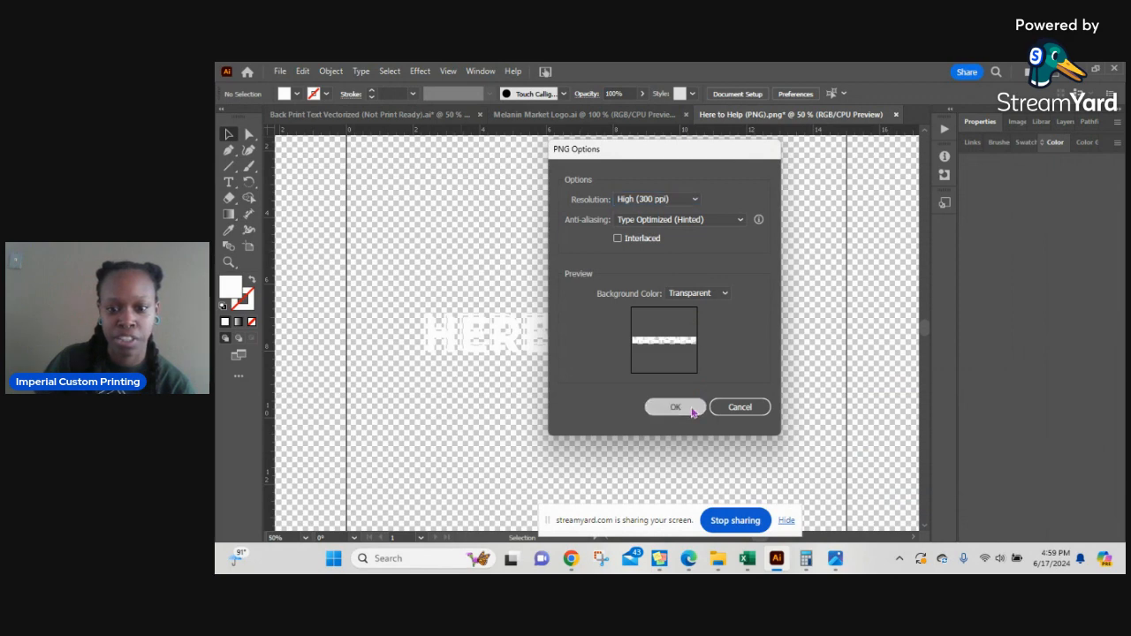
{"action": "left_click", "coordinate": [675, 408]}
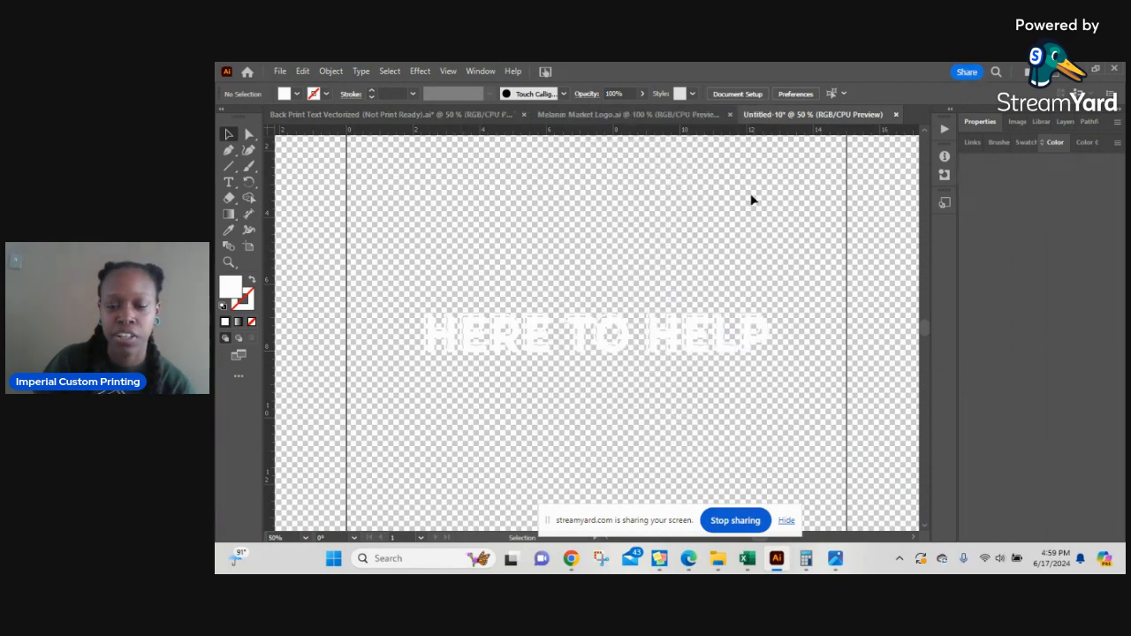
- Switch to Canva in the browser and create a blank Instagram Post (Square) design
{"action": "left_click", "coordinate": [1077, 69]}
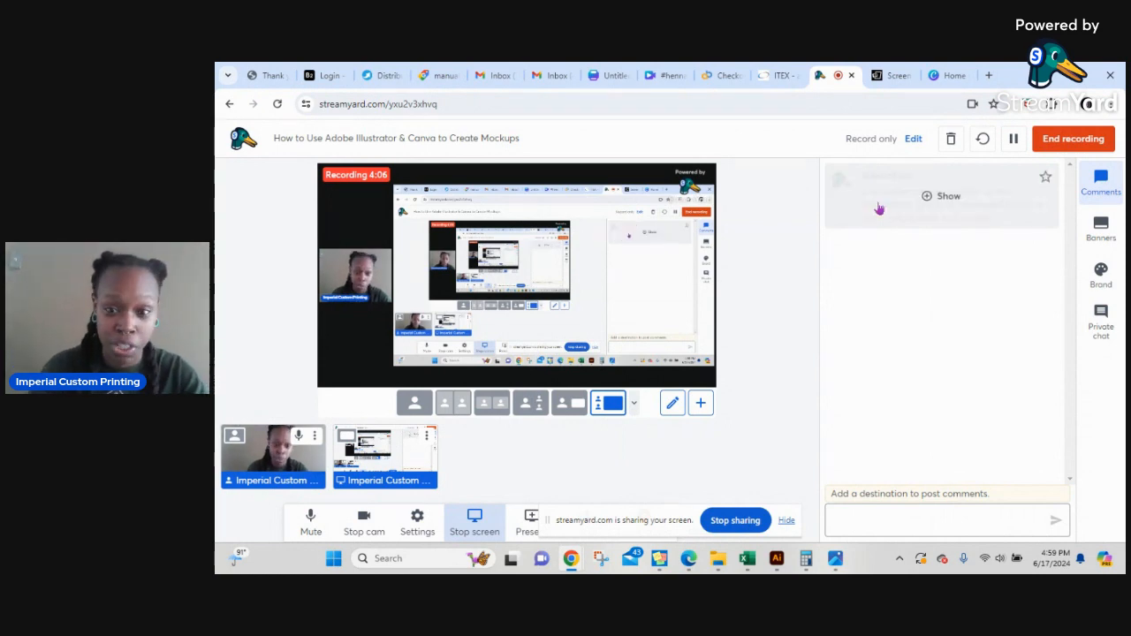
{"action": "left_click", "coordinate": [947, 76]}
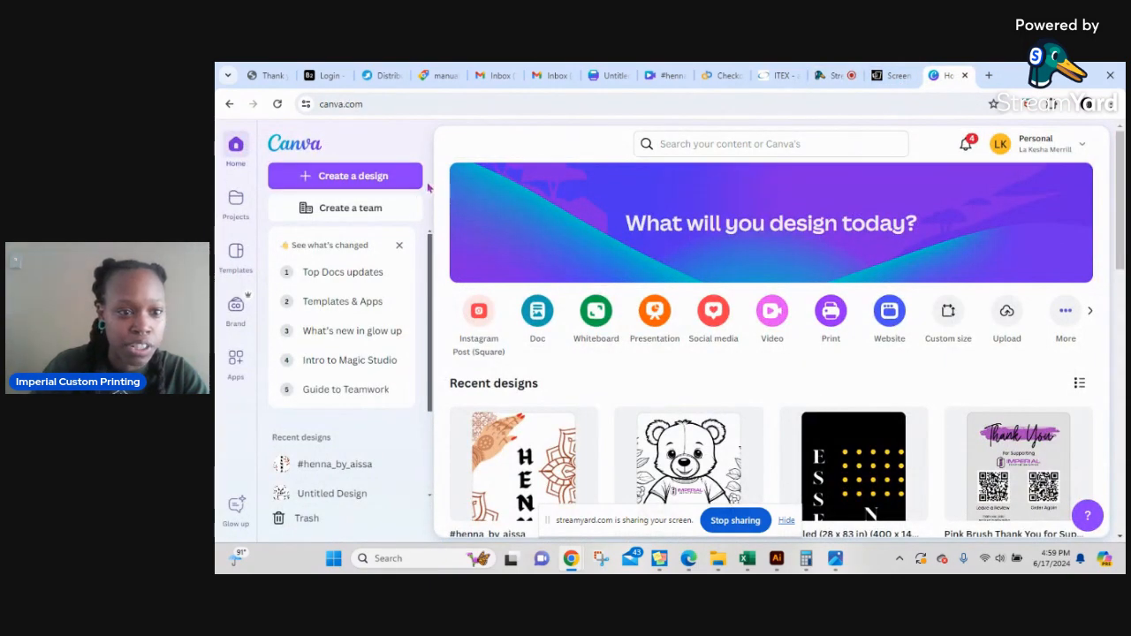
{"action": "left_click", "coordinate": [359, 178]}
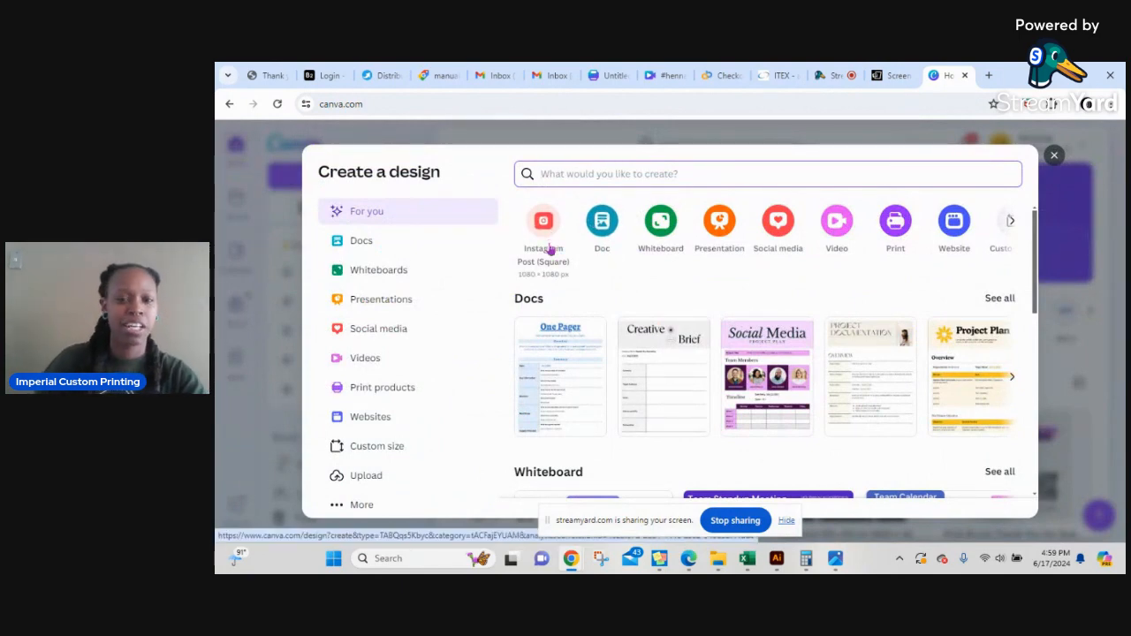
{"action": "left_click", "coordinate": [545, 239]}
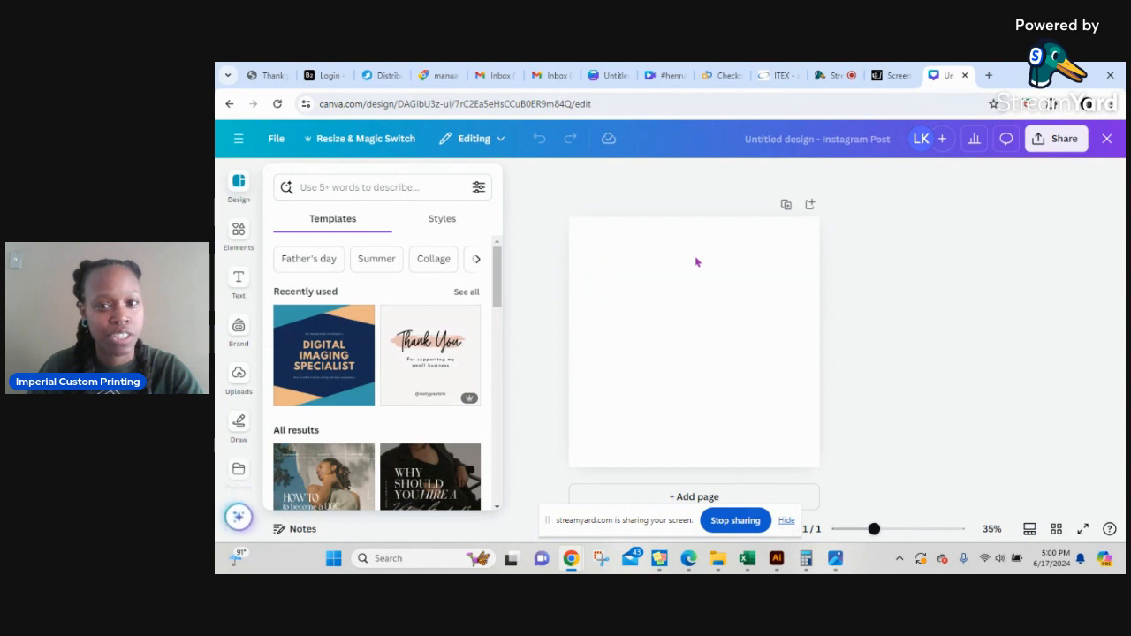
- Set the blank page's background to the light gray default solid color
{"action": "left_click", "coordinate": [609, 239]}
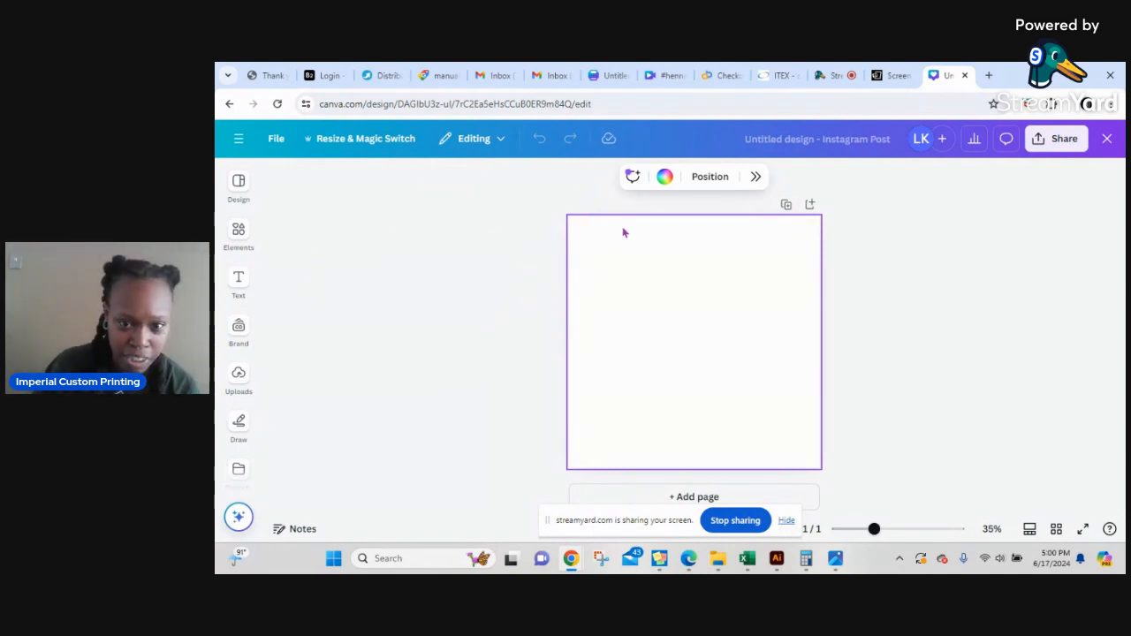
{"action": "left_click", "coordinate": [665, 176]}
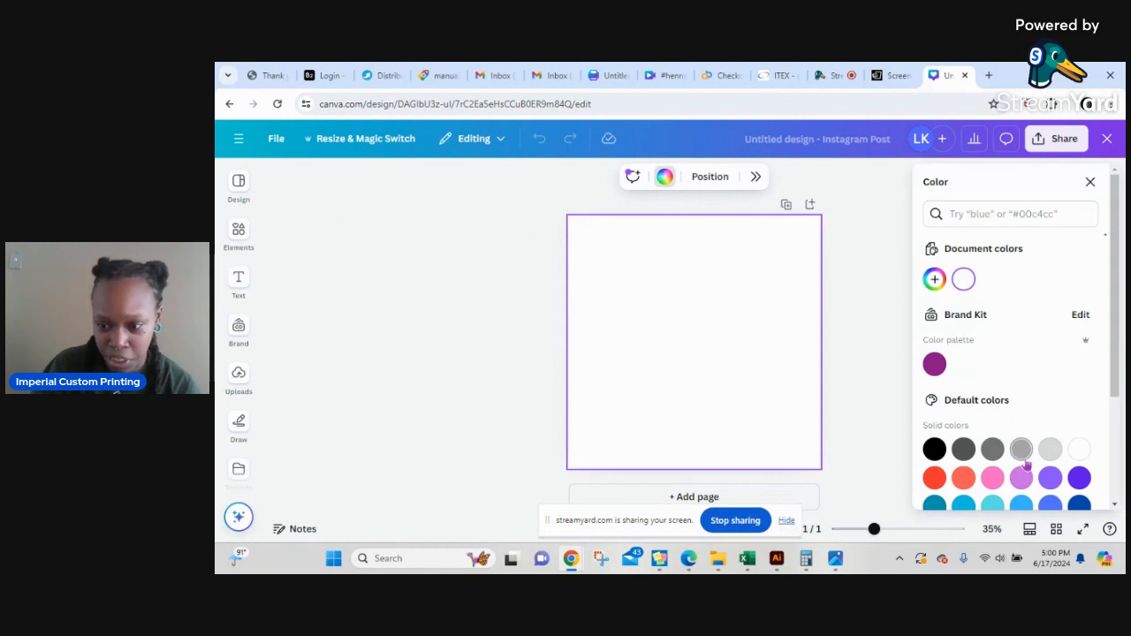
{"action": "left_click", "coordinate": [1050, 449]}
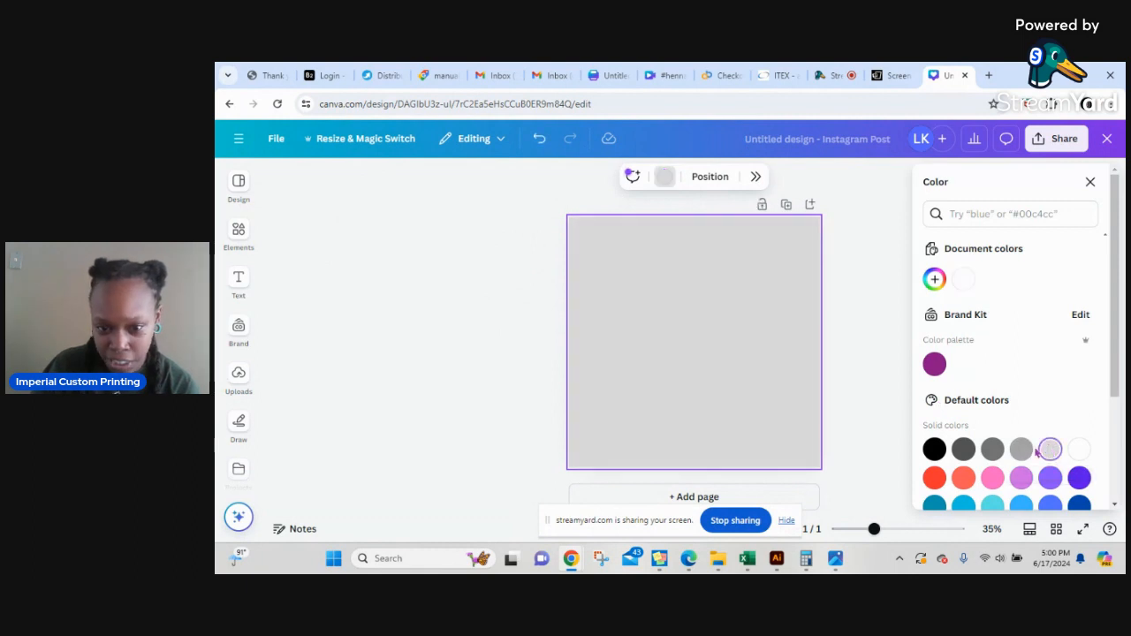
{"action": "left_click", "coordinate": [478, 338]}
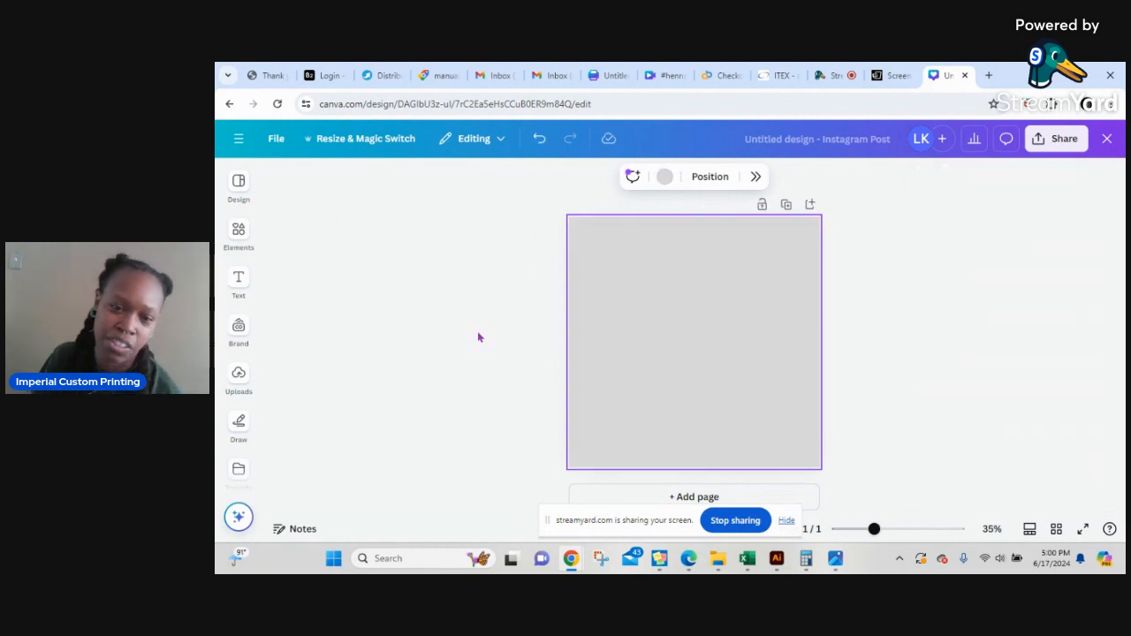
- Add the plain black T-shirt photo from the recommended photos, enlarge it slightly and center it on the page
{"action": "left_click", "coordinate": [235, 257]}
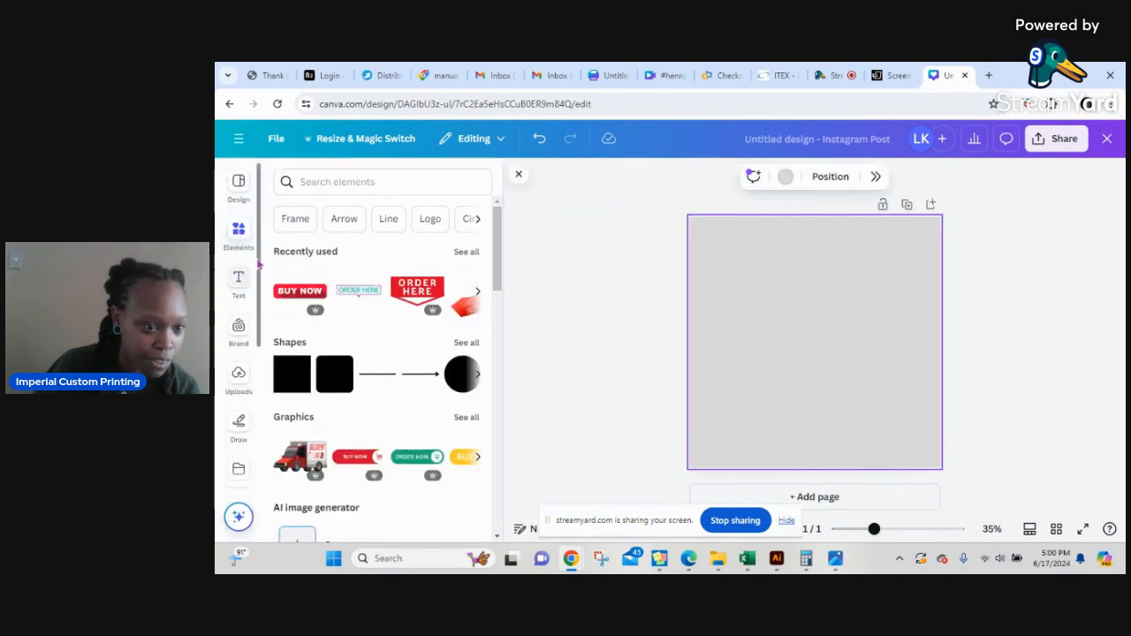
{"action": "scroll", "coordinate": [239, 318], "scroll_direction": "down", "scroll_amount": 3}
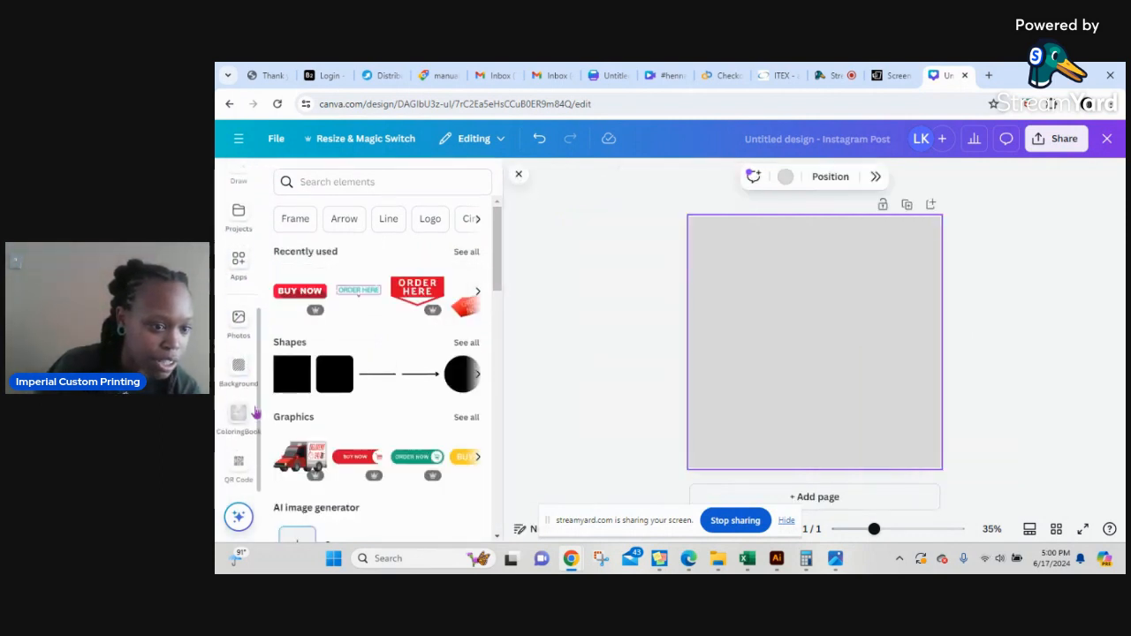
{"action": "left_click", "coordinate": [238, 320]}
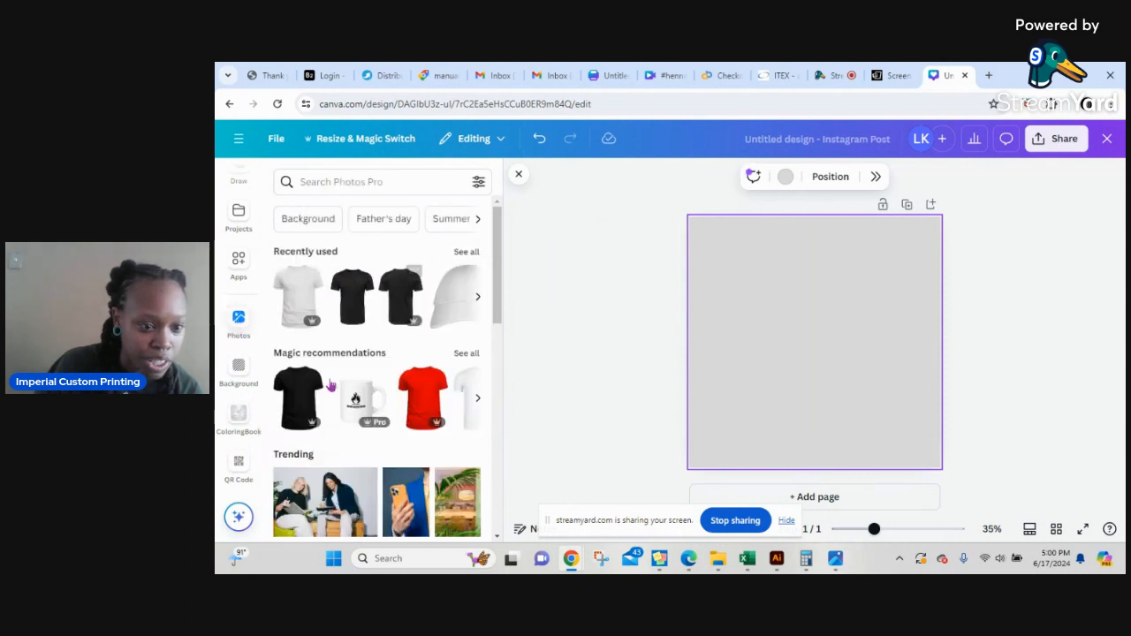
{"action": "left_click", "coordinate": [296, 402]}
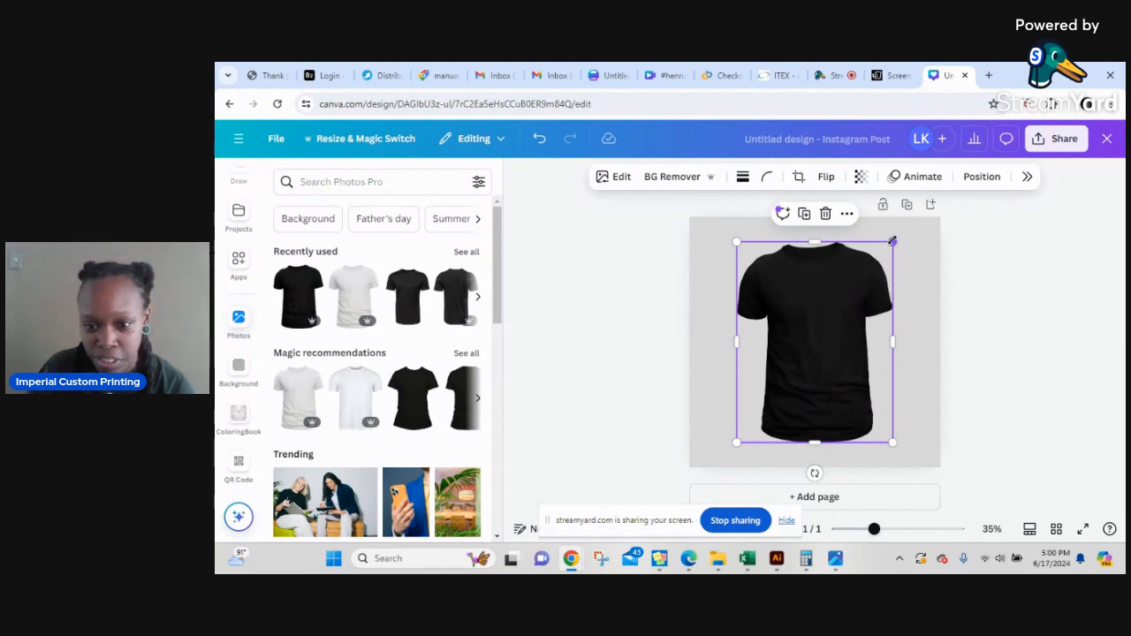
{"action": "left_click_drag", "start_coordinate": [896, 240], "coordinate": [905, 226]}
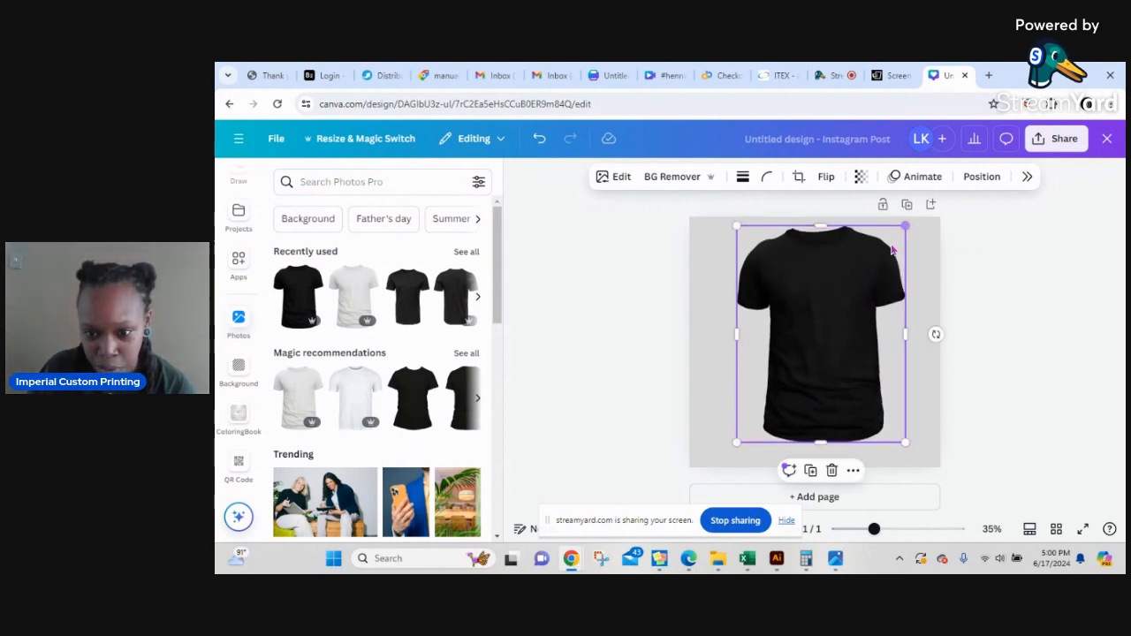
{"action": "left_click_drag", "start_coordinate": [842, 291], "coordinate": [831, 285]}
{"action": "left_click", "coordinate": [1027, 358]}
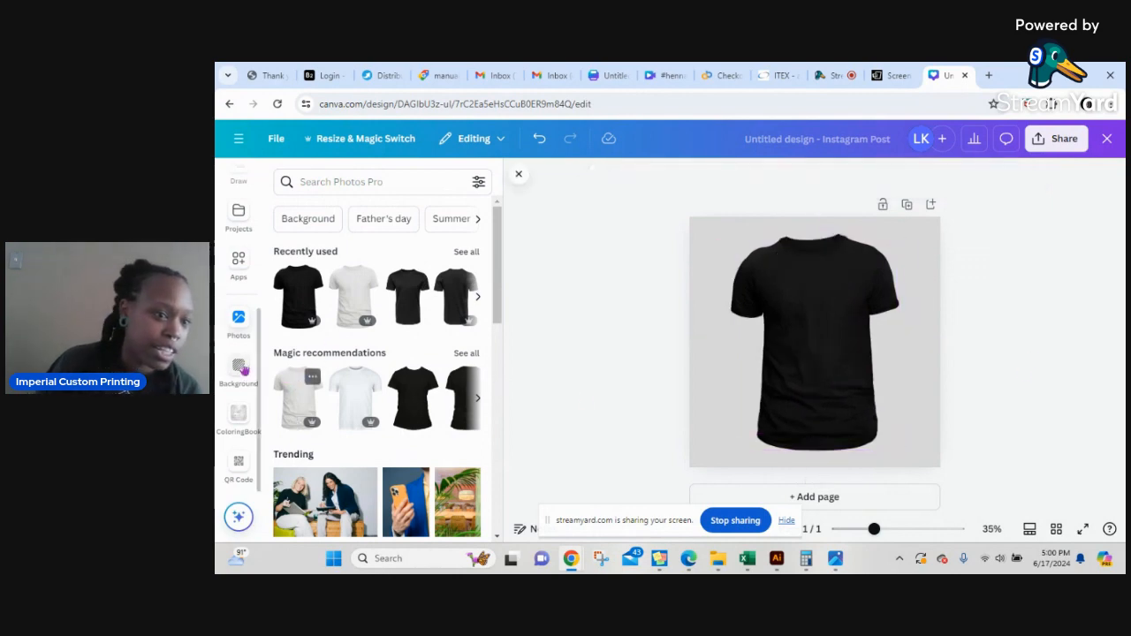
- Upload Chest logo (PNG) and Here to Help (PNG) from the Melanin Market folder inside Client Folder on the Desktop
{"action": "scroll", "coordinate": [248, 344], "scroll_direction": "up", "scroll_amount": 3}
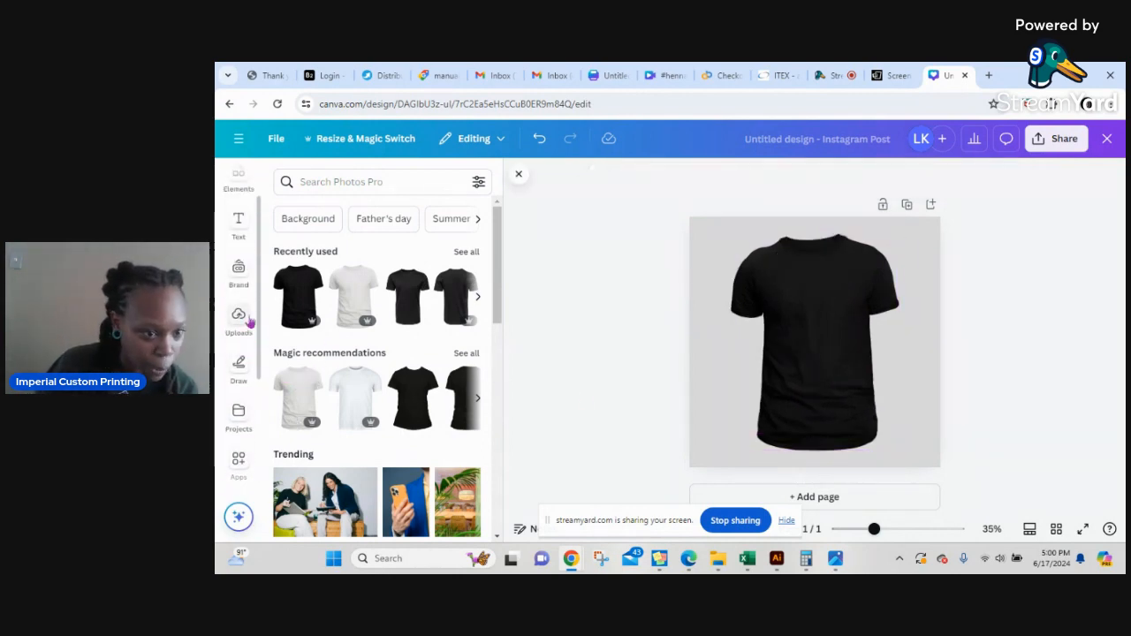
{"action": "left_click", "coordinate": [240, 320]}
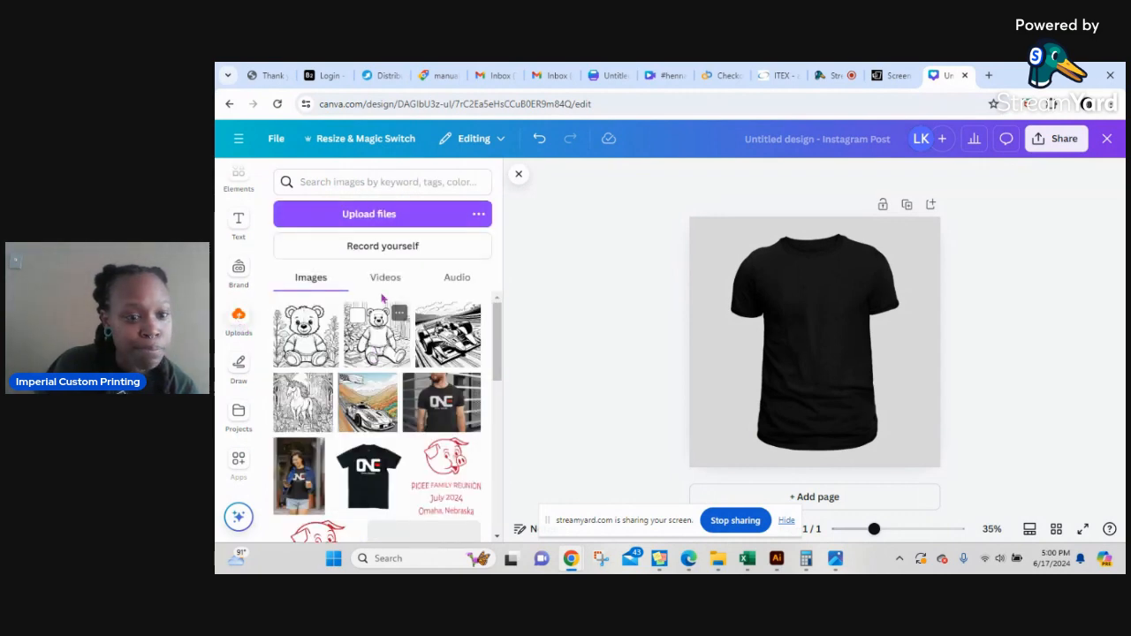
{"action": "left_click", "coordinate": [370, 214]}
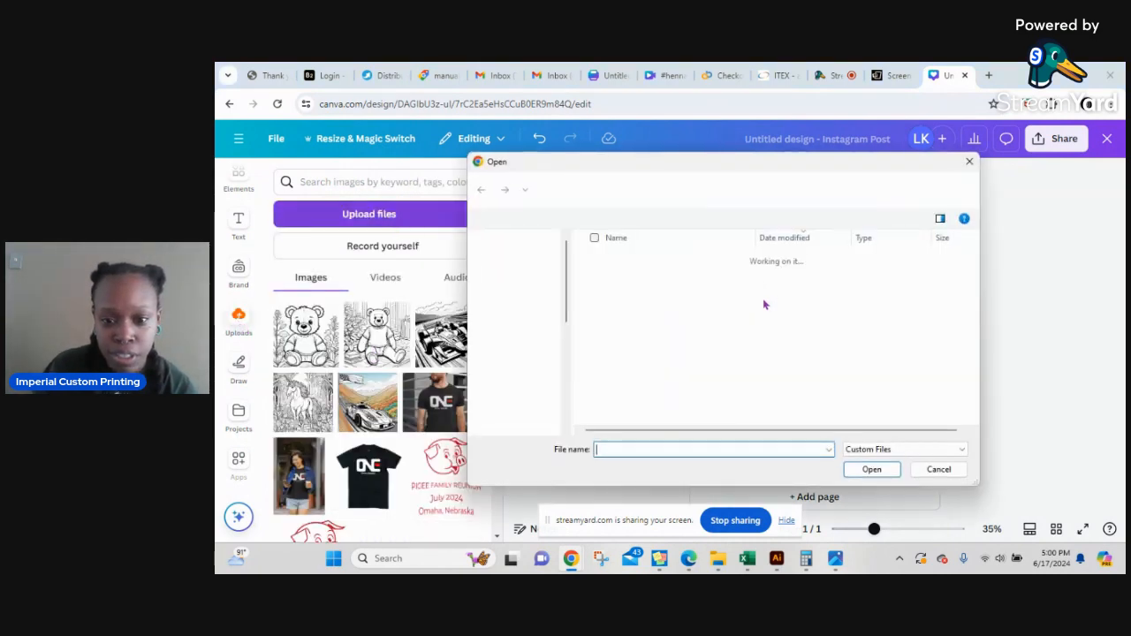
{"action": "scroll", "coordinate": [538, 369], "scroll_direction": "down", "scroll_amount": 3}
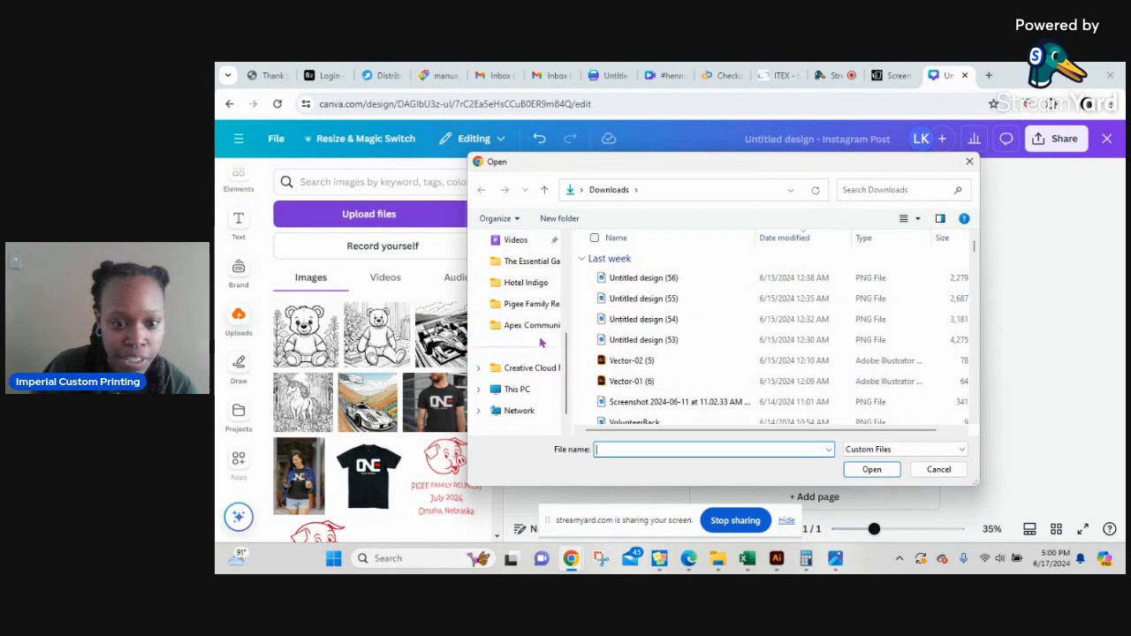
{"action": "scroll", "coordinate": [542, 343], "scroll_direction": "up", "scroll_amount": 5}
{"action": "left_click", "coordinate": [517, 393]}
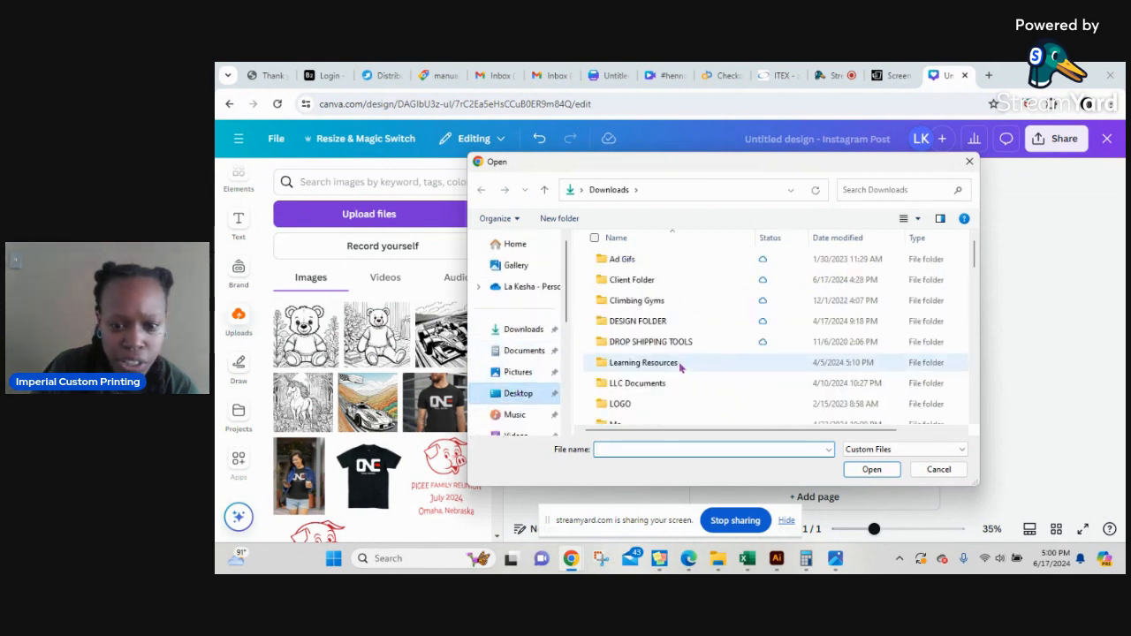
{"action": "double_click", "coordinate": [677, 281]}
{"action": "scroll", "coordinate": [702, 371], "scroll_direction": "down", "scroll_amount": 2}
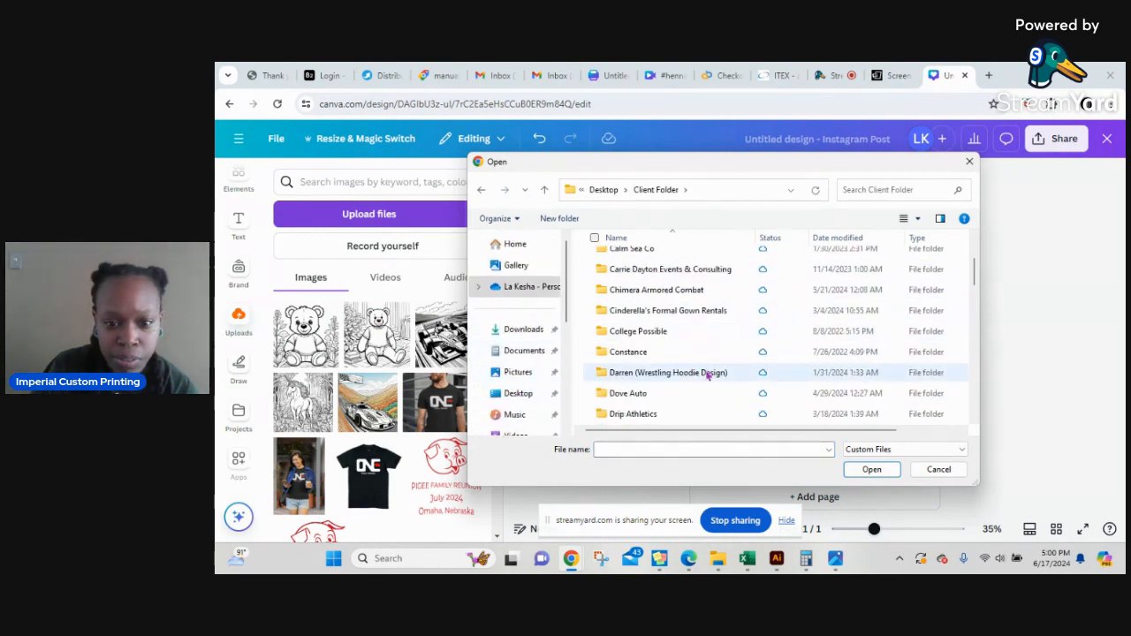
{"action": "scroll", "coordinate": [707, 376], "scroll_direction": "down", "scroll_amount": 10}
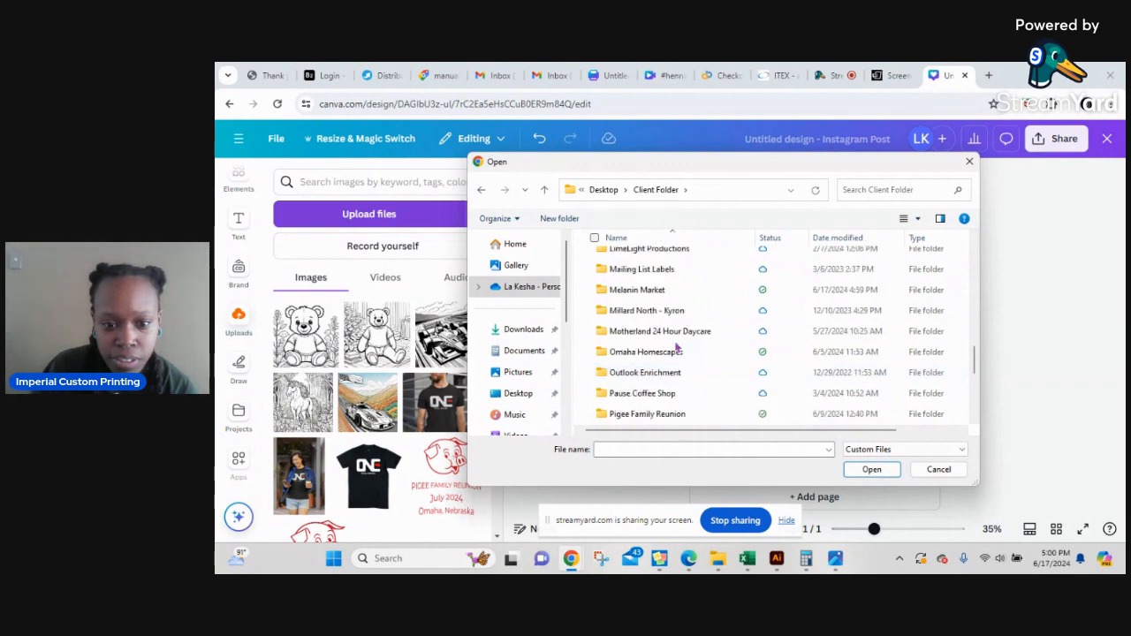
{"action": "double_click", "coordinate": [677, 290]}
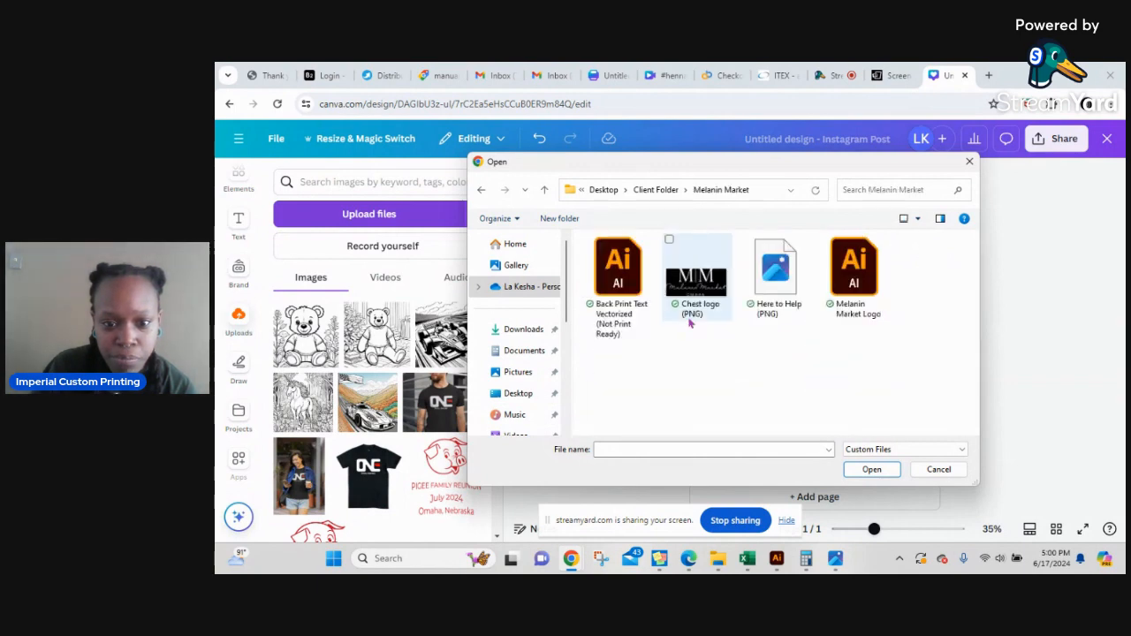
{"action": "left_click", "coordinate": [671, 244]}
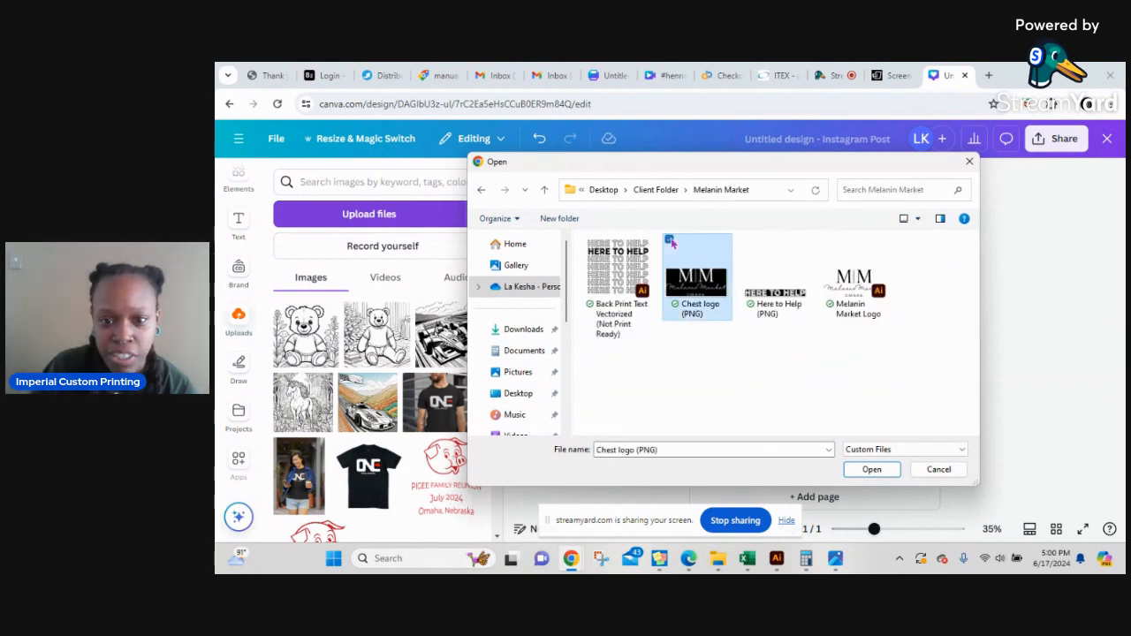
{"action": "left_click", "coordinate": [748, 241]}
{"action": "left_click", "coordinate": [873, 469]}
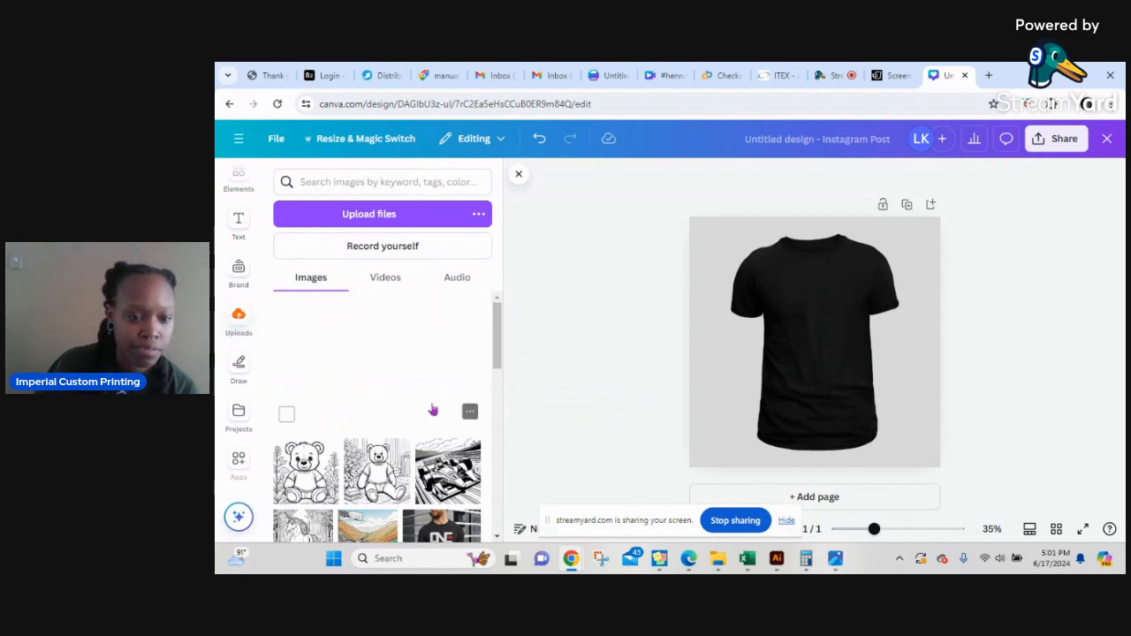
- Place the uploaded white Melanin Market logo on the T-shirt, scaled down and centered across the upper chest
{"action": "left_click", "coordinate": [422, 381]}
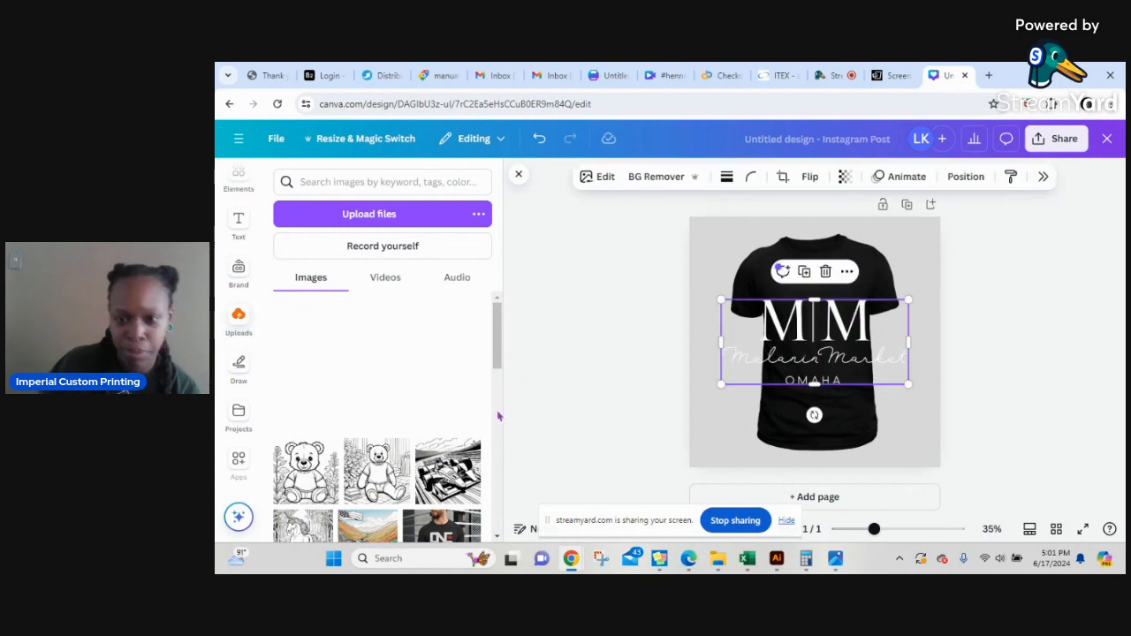
{"action": "left_click_drag", "start_coordinate": [720, 298], "coordinate": [809, 299]}
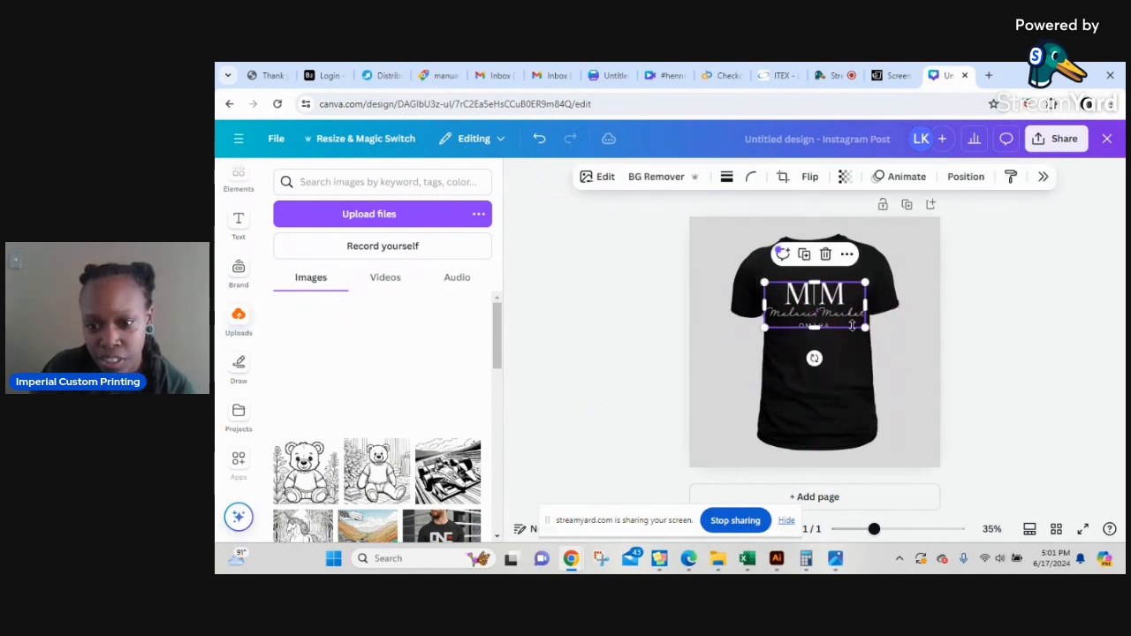
{"action": "left_click_drag", "start_coordinate": [866, 333], "coordinate": [833, 305]}
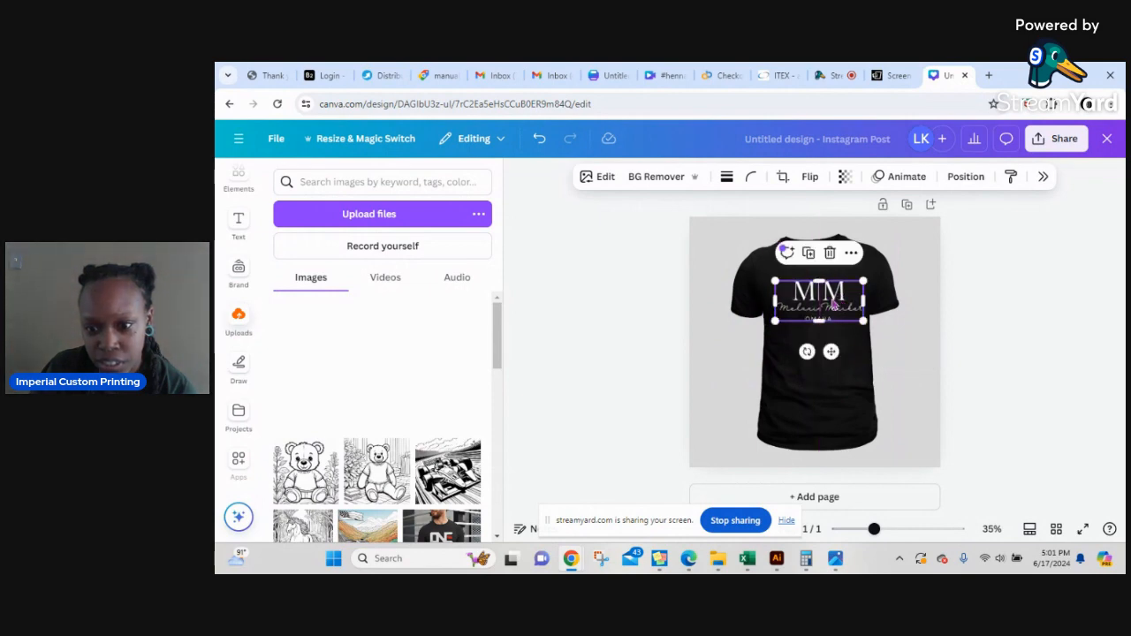
{"action": "left_click", "coordinate": [890, 529]}
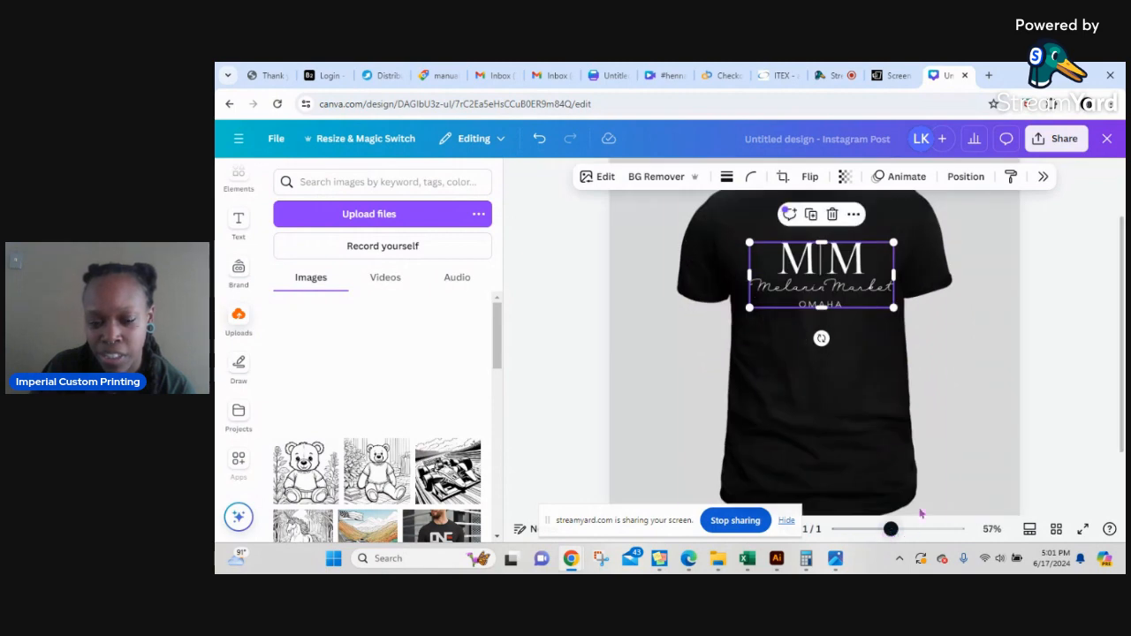
{"action": "scroll", "coordinate": [845, 297], "scroll_direction": "up", "scroll_amount": 1}
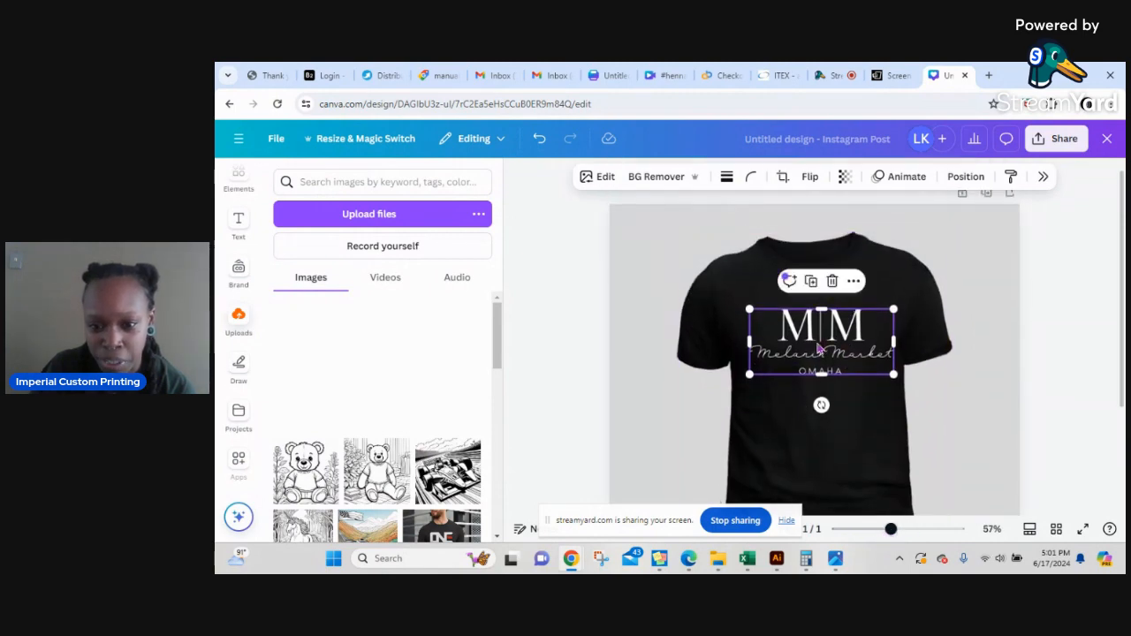
{"action": "left_click_drag", "start_coordinate": [822, 348], "coordinate": [815, 348]}
{"action": "left_click", "coordinate": [1031, 417]}
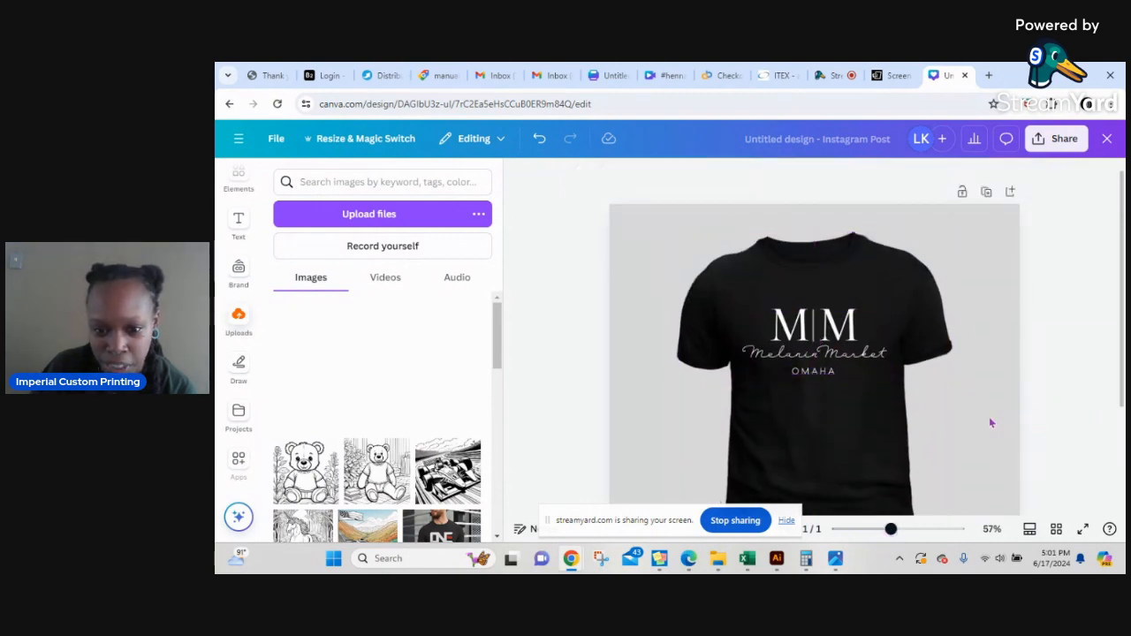
- Fine-tune the logo's size and position on the T-shirt so it is slightly smaller across the chest
{"action": "left_click", "coordinate": [822, 338]}
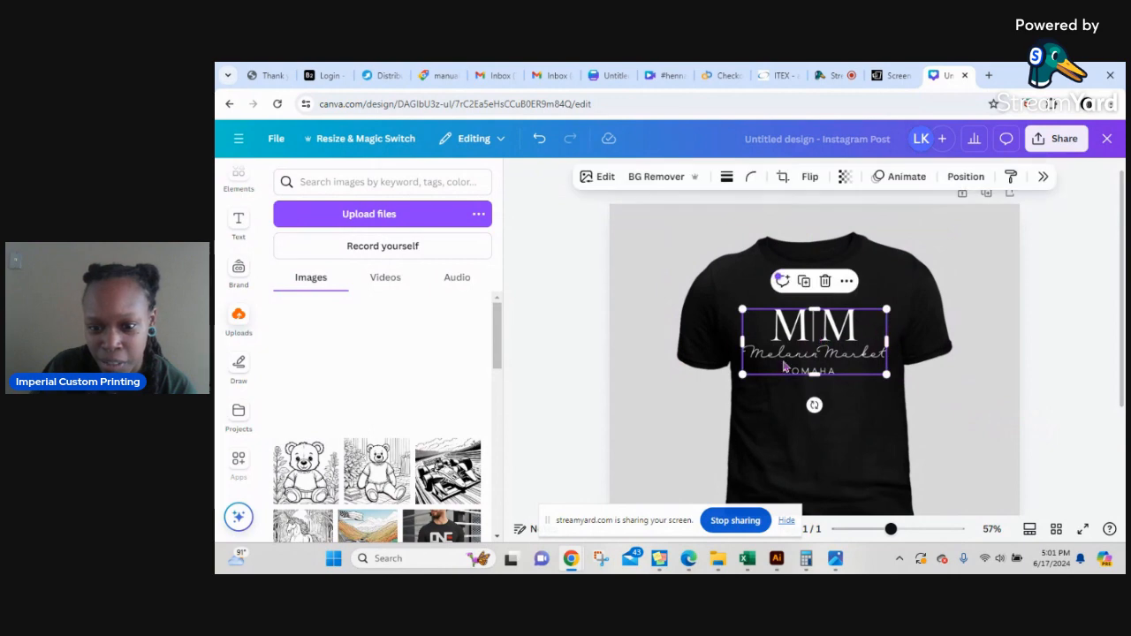
{"action": "left_click_drag", "start_coordinate": [747, 375], "coordinate": [757, 368]}
{"action": "left_click_drag", "start_coordinate": [822, 336], "coordinate": [814, 337]}
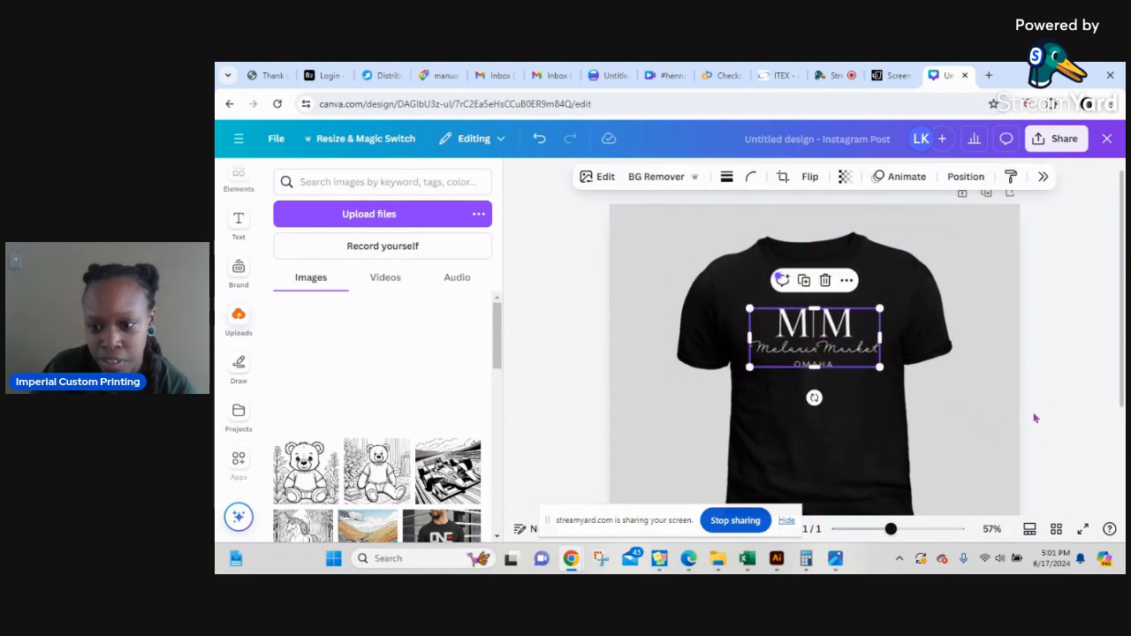
{"action": "left_click", "coordinate": [1033, 417]}
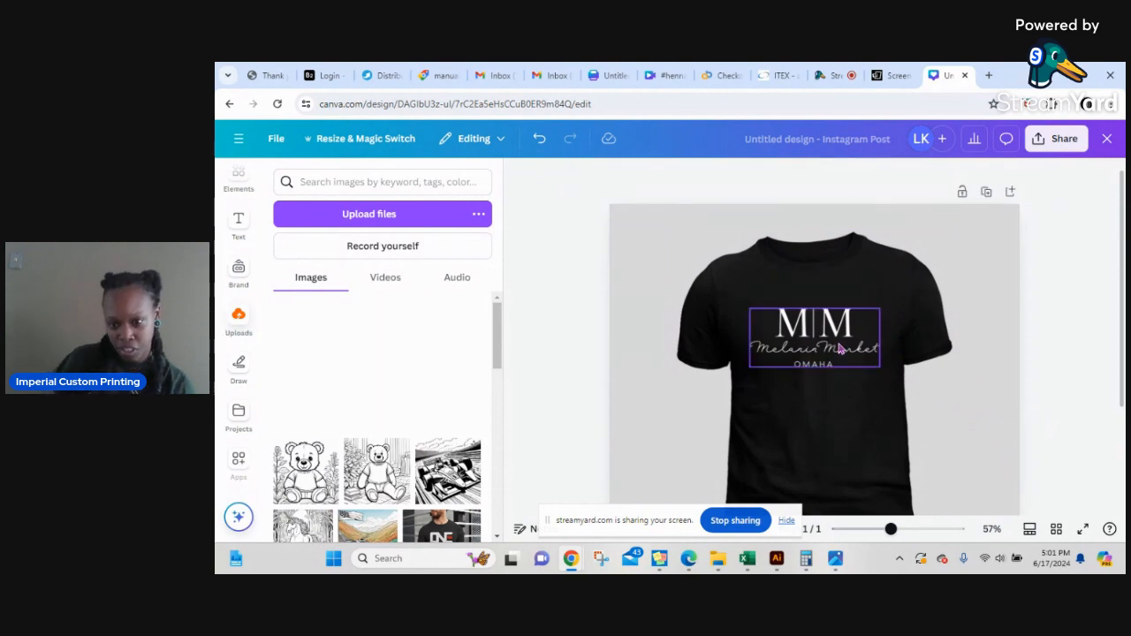
{"action": "left_click", "coordinate": [871, 368]}
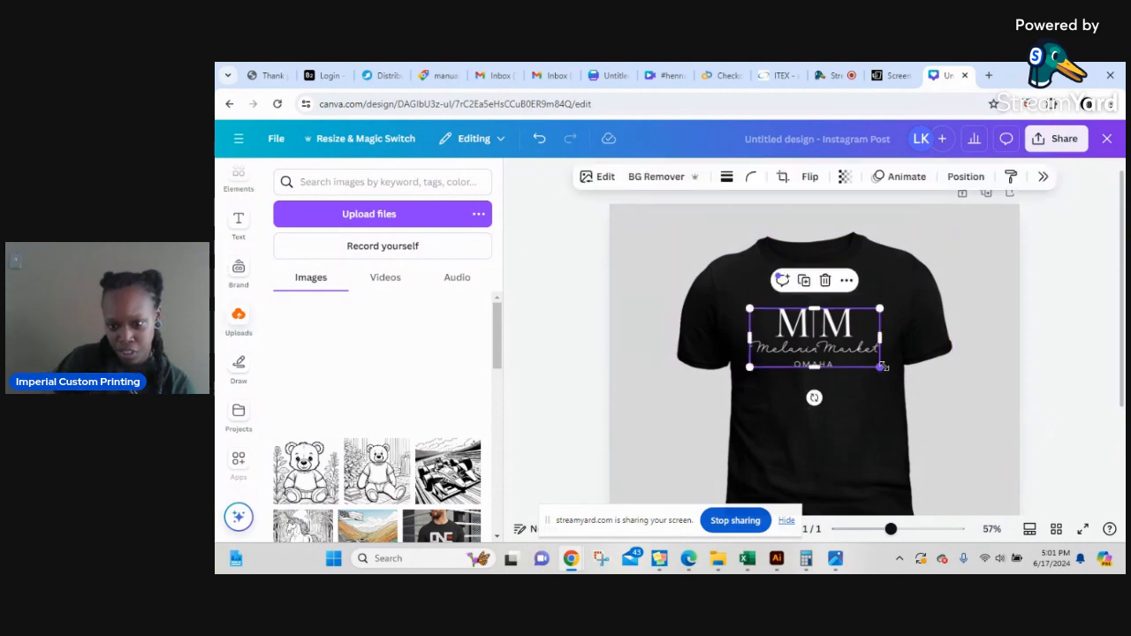
{"action": "left_click_drag", "start_coordinate": [882, 370], "coordinate": [889, 371]}
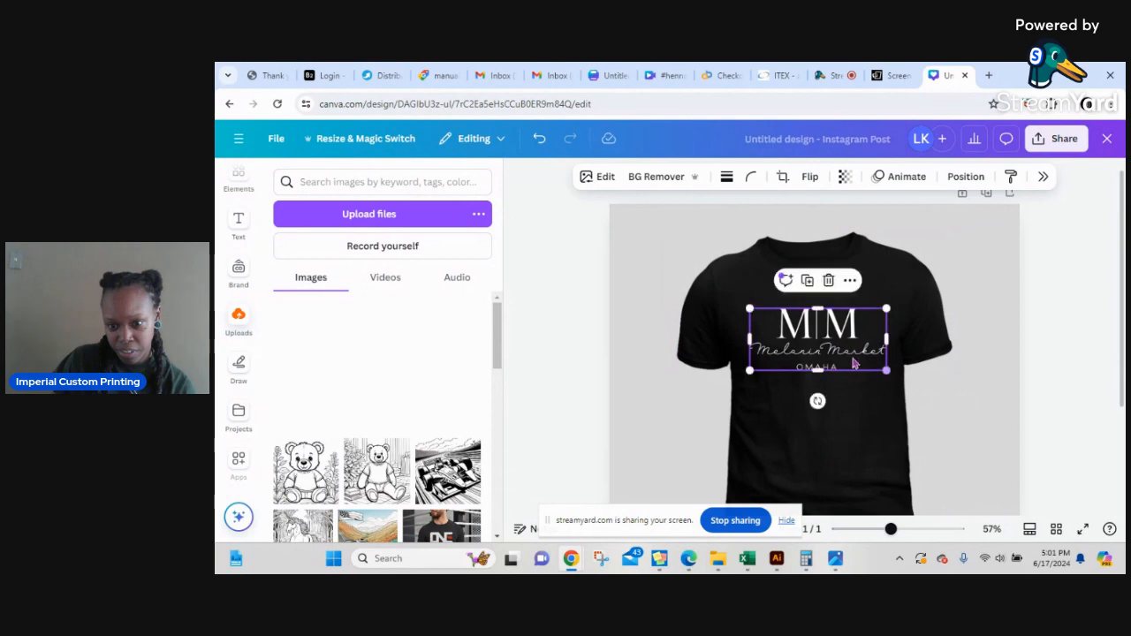
{"action": "left_click", "coordinate": [1089, 415]}
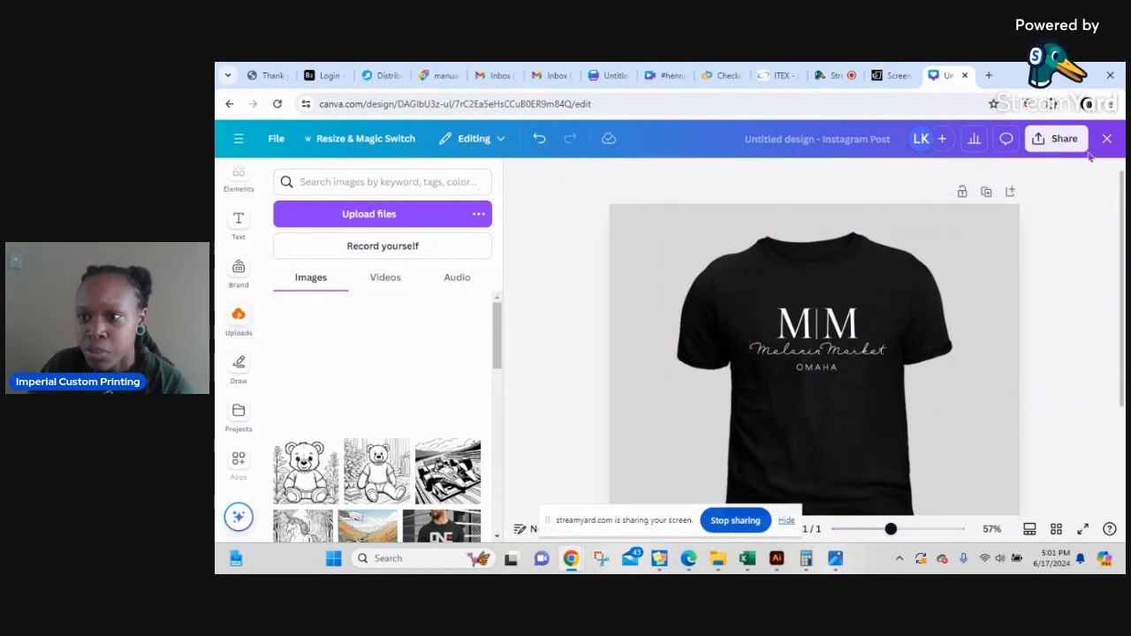
- Download the front T-shirt mockup as a PNG at size 1 (1,080 × 1,080 px) with no transparent background
{"action": "left_click", "coordinate": [1065, 139]}
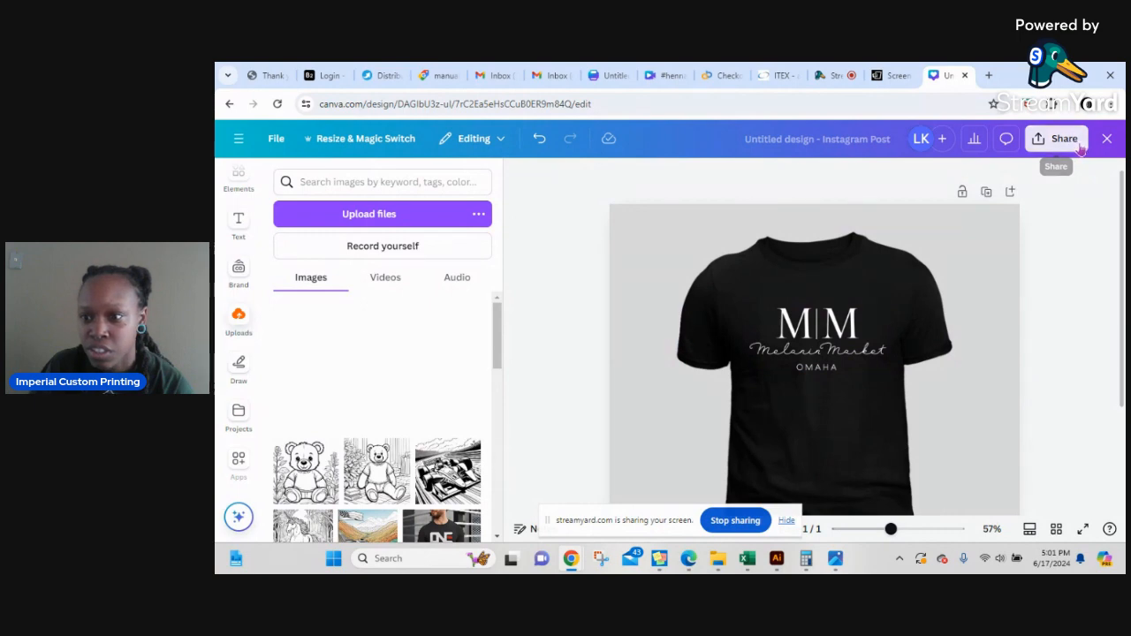
{"action": "left_click", "coordinate": [586, 303]}
{"action": "scroll", "coordinate": [970, 330], "scroll_direction": "down", "scroll_amount": 1}
{"action": "scroll", "coordinate": [970, 330], "scroll_direction": "down", "scroll_amount": 1}
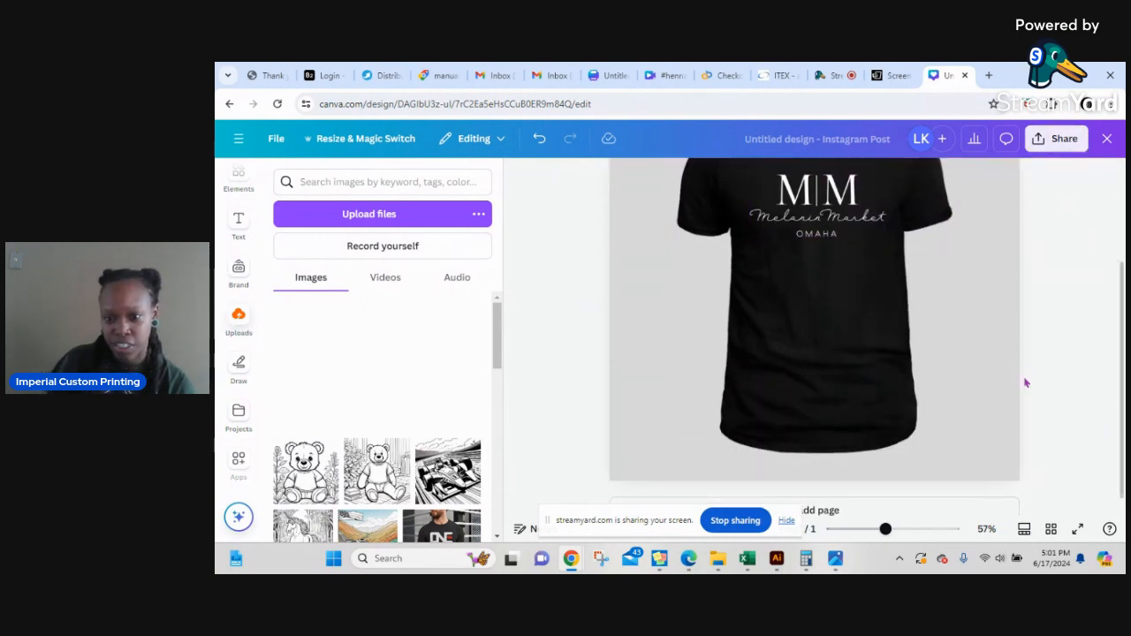
{"action": "scroll", "coordinate": [1027, 383], "scroll_direction": "up", "scroll_amount": 1}
{"action": "left_click", "coordinate": [1059, 147]}
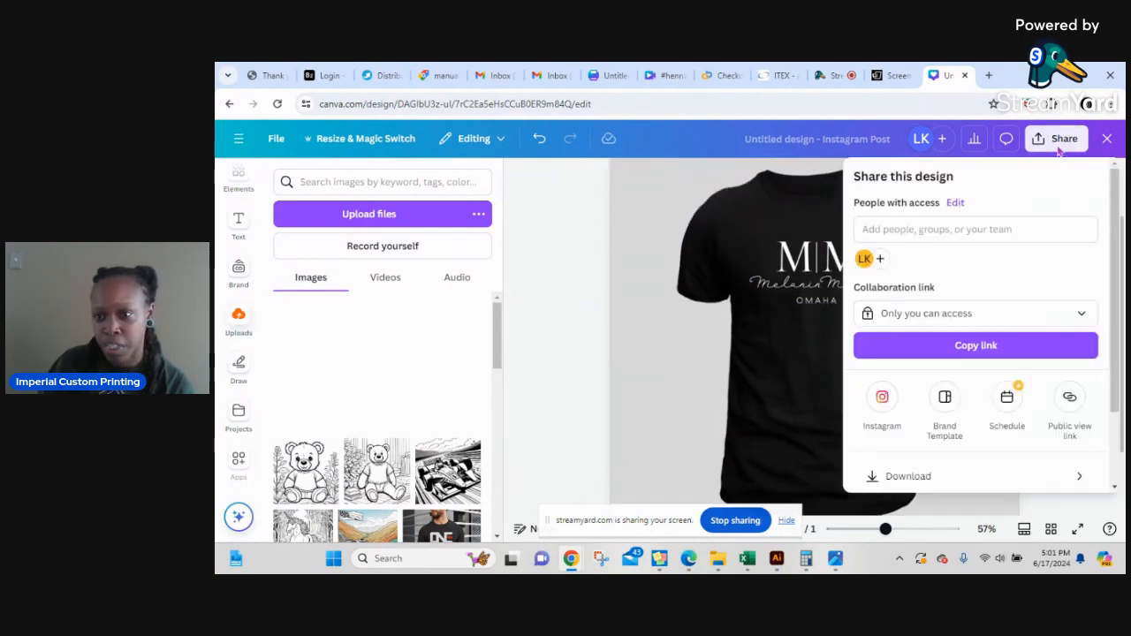
{"action": "left_click", "coordinate": [942, 477]}
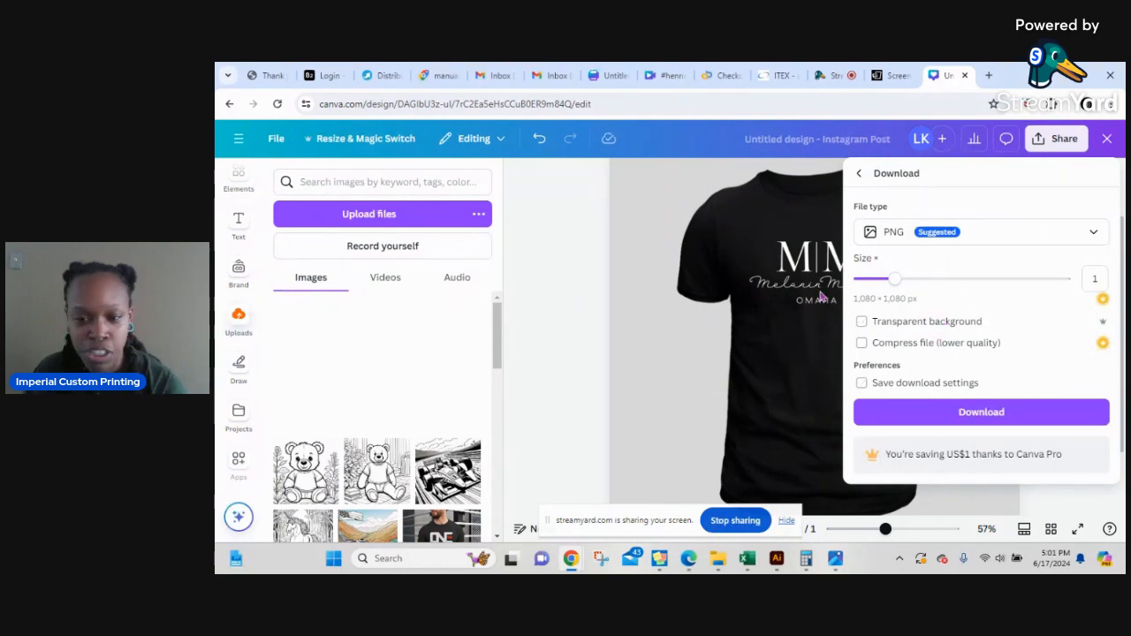
{"action": "left_click", "coordinate": [979, 415]}
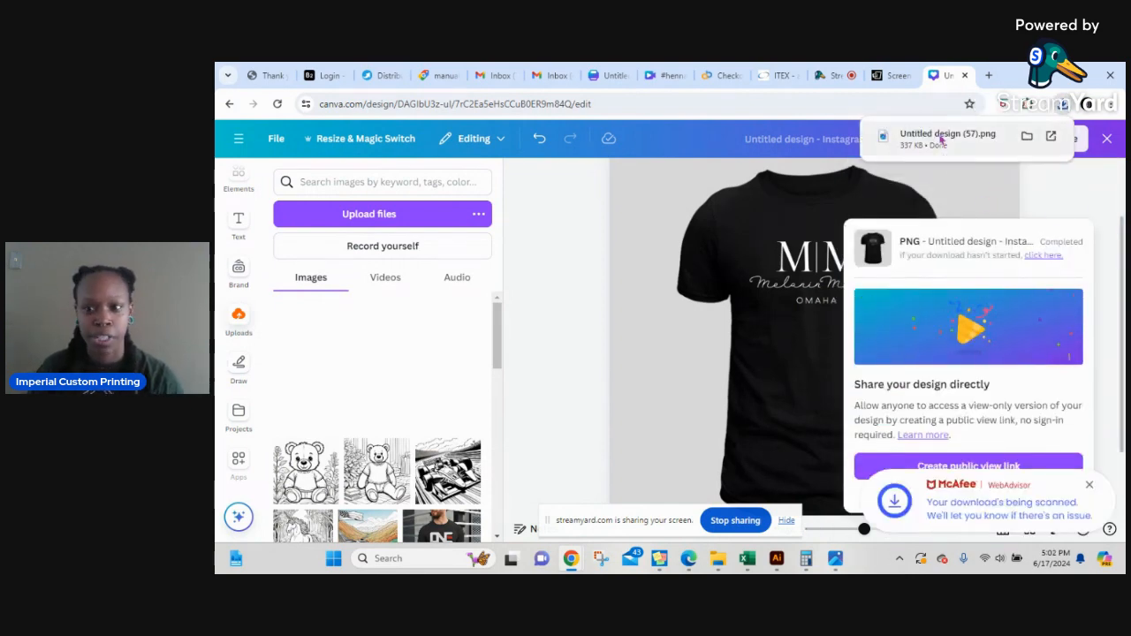
- Open the downloaded mockup PNG in a maximized image viewer and inspect the logo on the shirt up close
{"action": "left_click", "coordinate": [942, 138]}
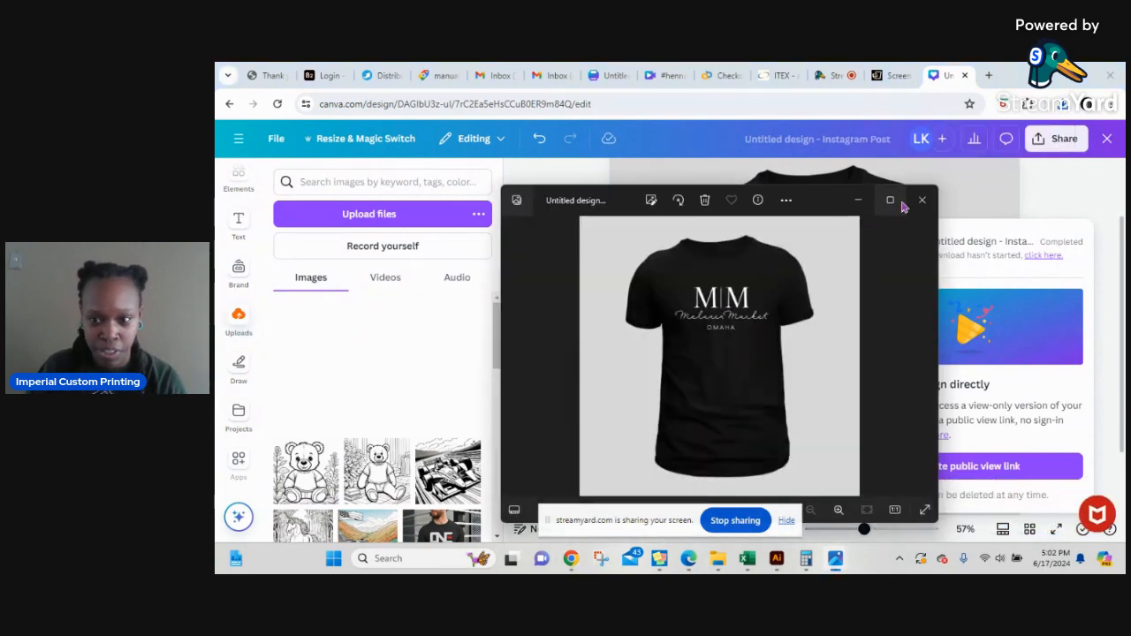
{"action": "left_click", "coordinate": [900, 205]}
{"action": "scroll", "coordinate": [730, 235], "scroll_direction": "up", "scroll_amount": 5}
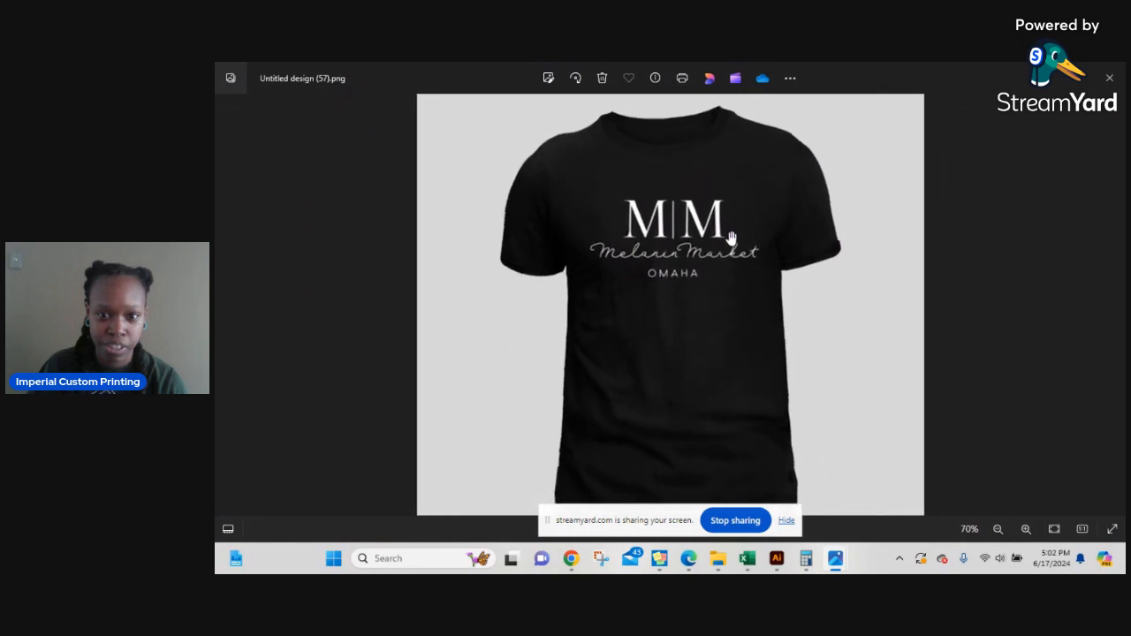
- Examine the logo on the downloaded T-shirt mockup up close and with the whole shirt in view
{"action": "scroll", "coordinate": [823, 244], "scroll_direction": "down", "scroll_amount": 3}
{"action": "scroll", "coordinate": [623, 288], "scroll_direction": "up", "scroll_amount": 3}
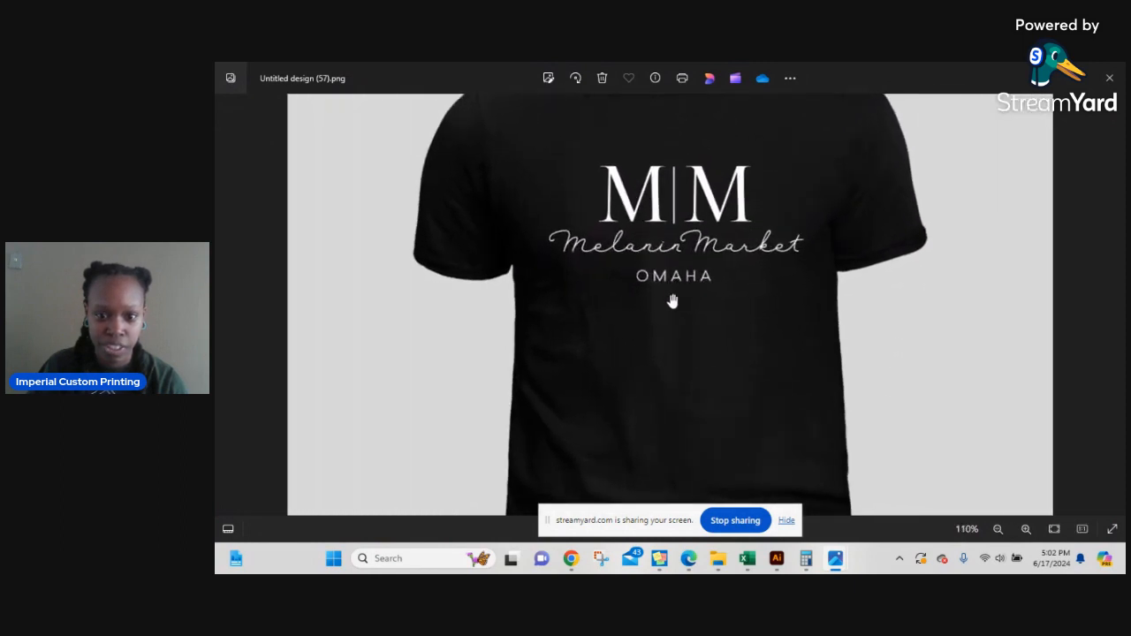
{"action": "scroll", "coordinate": [840, 212], "scroll_direction": "down", "scroll_amount": 5}
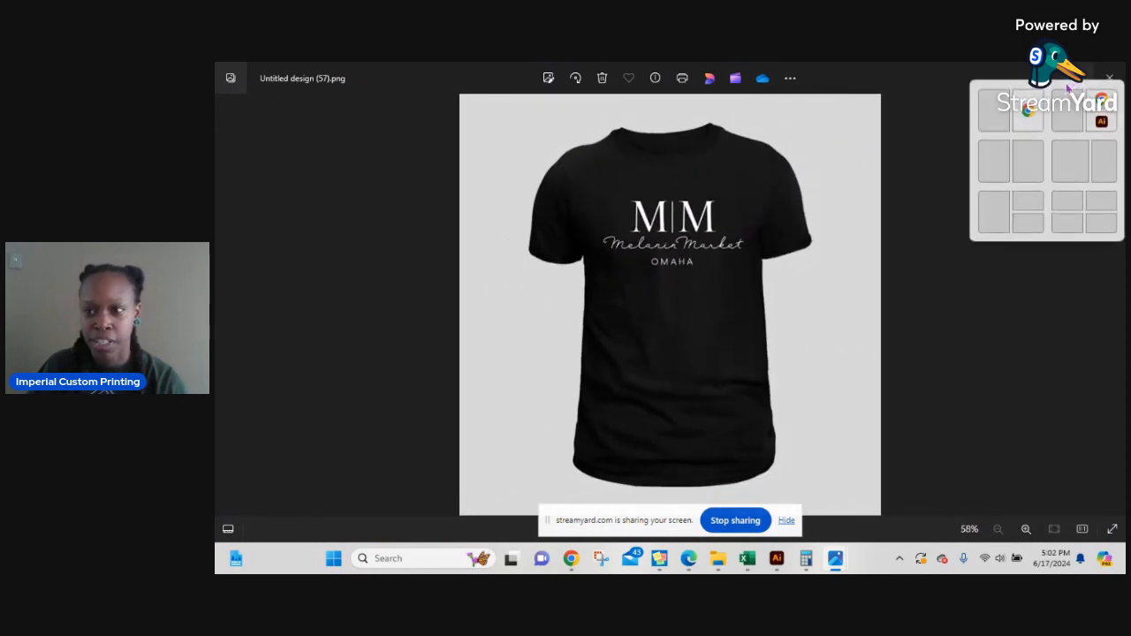
- Restore the image viewer to a smaller window, switch back to the Canva T-shirt design and dismiss its download notice
{"action": "left_click", "coordinate": [1078, 79]}
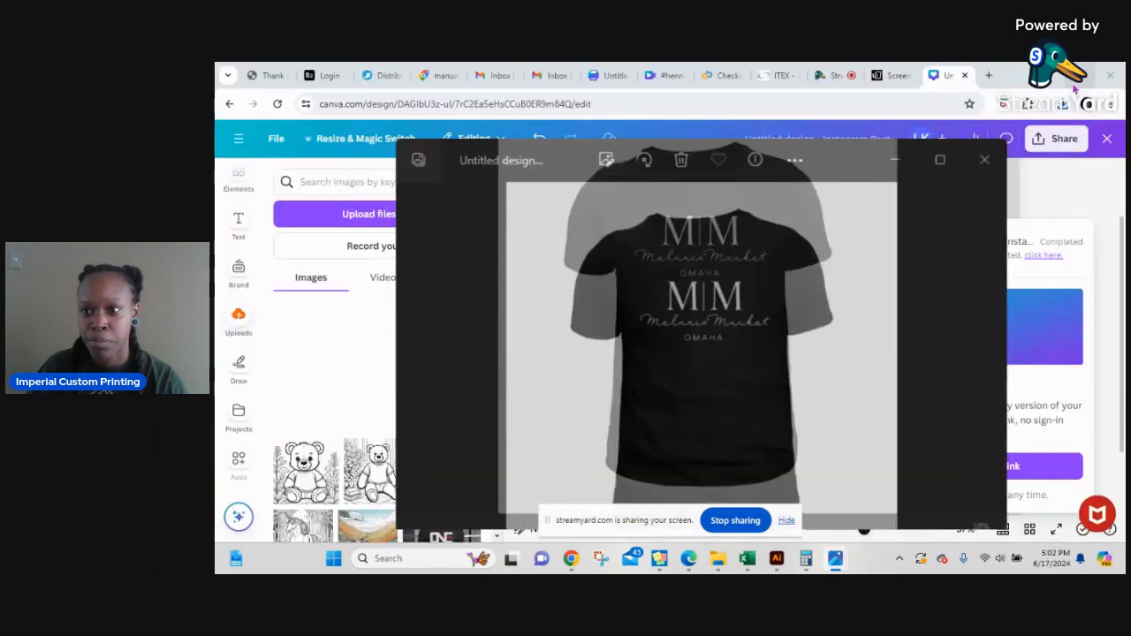
{"action": "left_click", "coordinate": [855, 202]}
{"action": "left_click", "coordinate": [663, 300]}
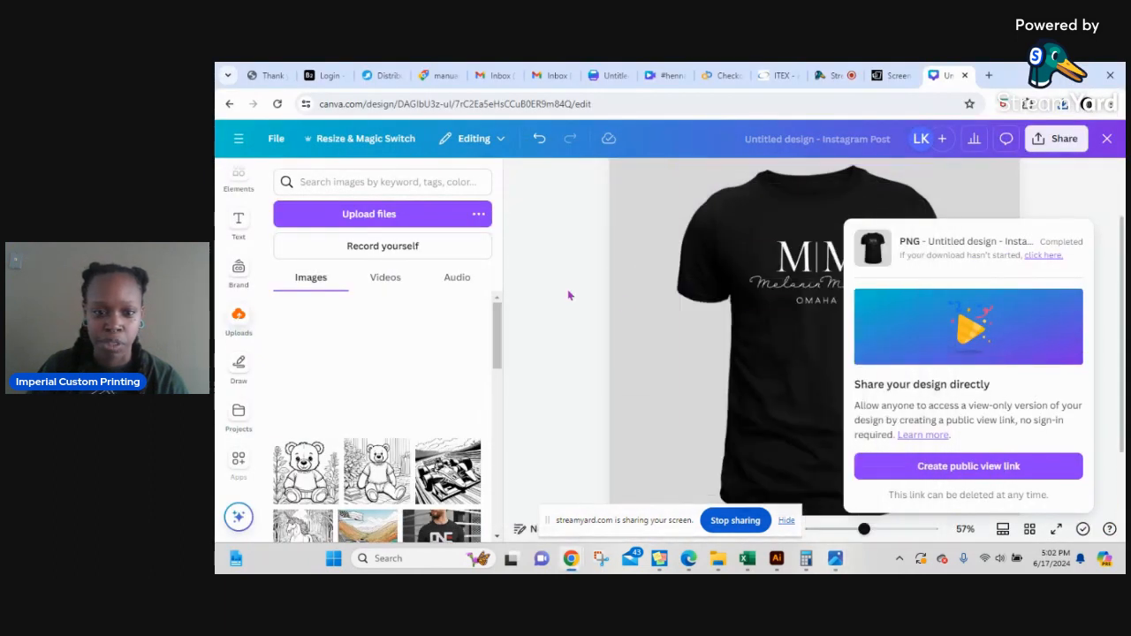
{"action": "left_click", "coordinate": [568, 295]}
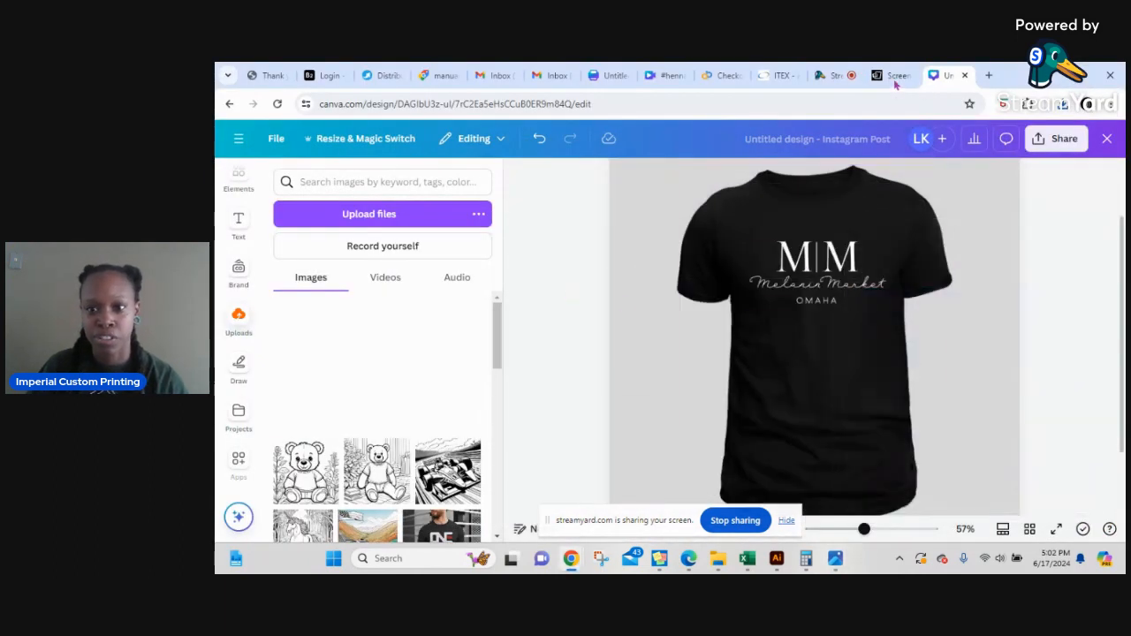
{"action": "left_click", "coordinate": [836, 77]}
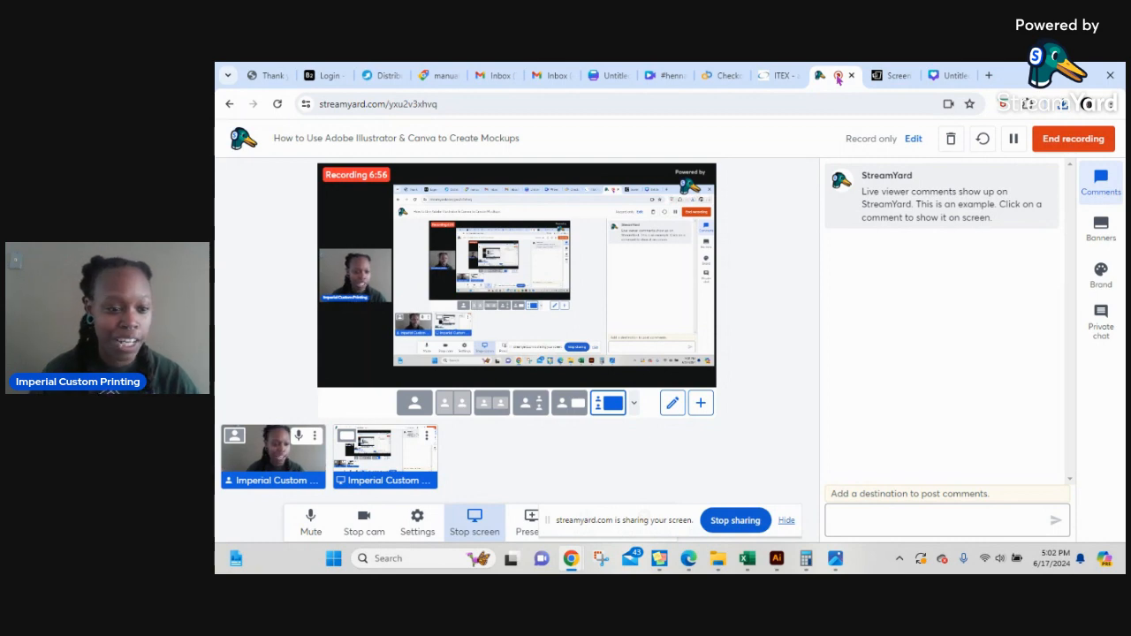
{"action": "mouse_move", "coordinate": [841, 183]}
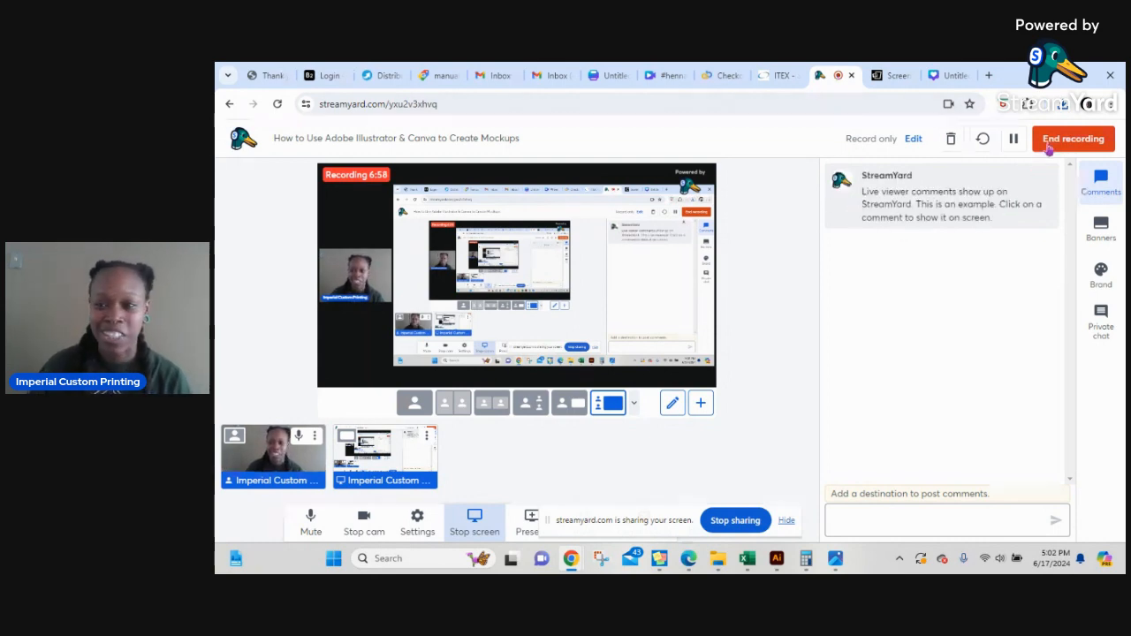